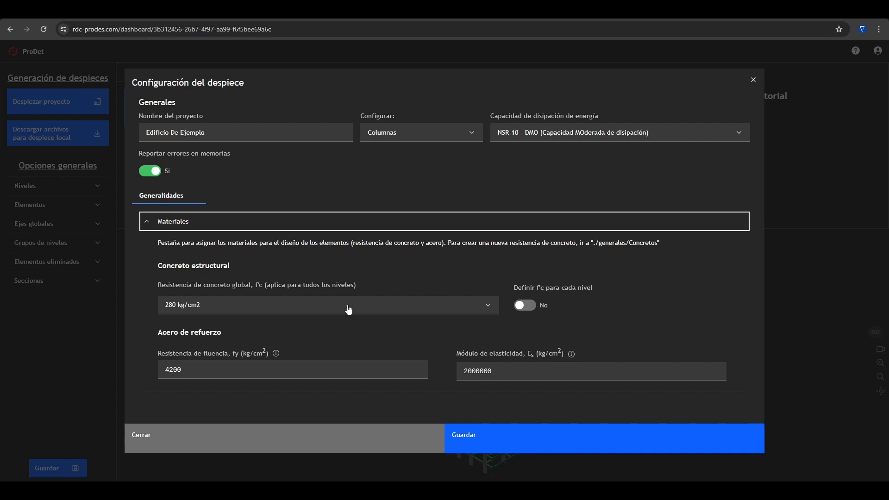
- Set the columns' global concrete strength f'c to 490 kg/cm2
left_click(227, 306)
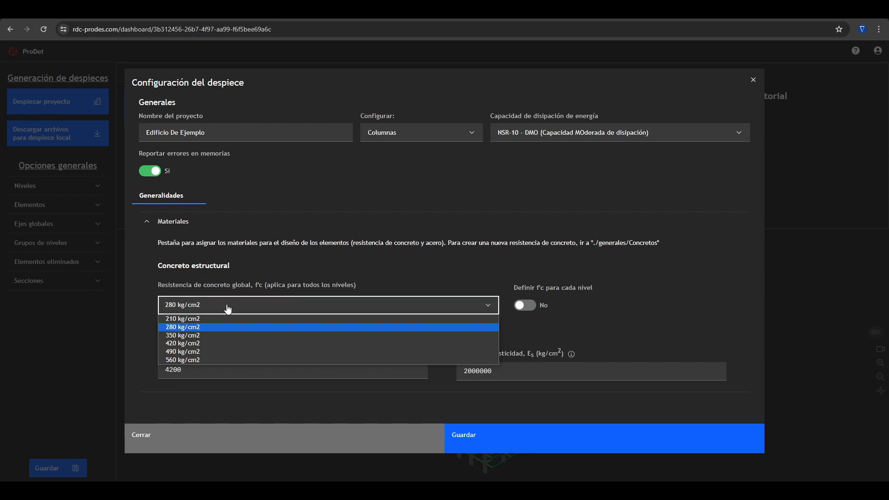
left_click(204, 352)
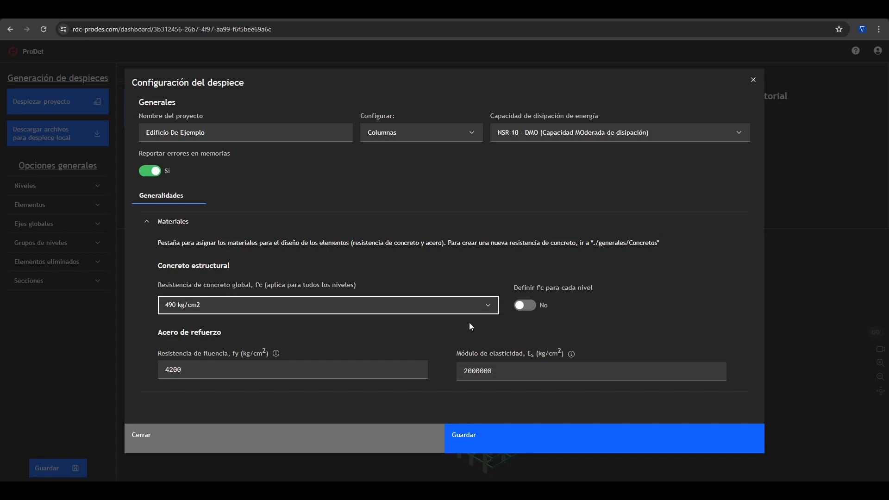
- Enable f'c definition per level for the columns to view its fields, disable it again and collapse Materiales
left_click(526, 306)
scroll(601, 245, "down", 3)
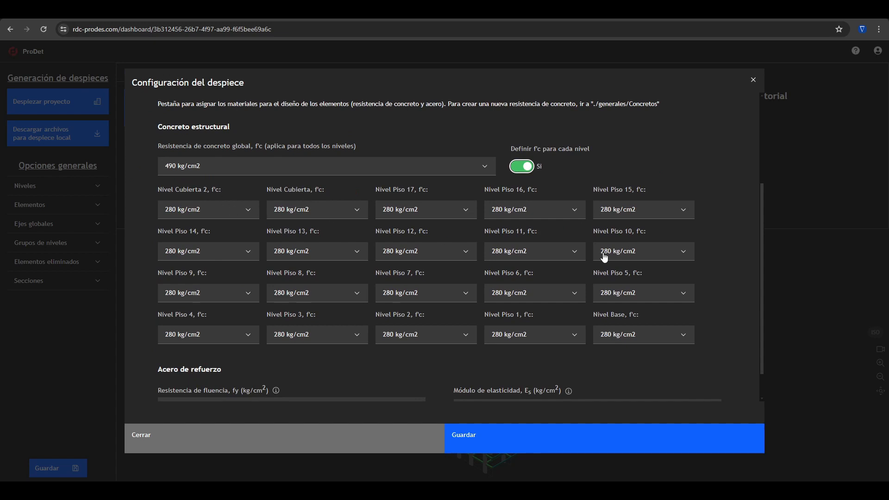
left_click(521, 167)
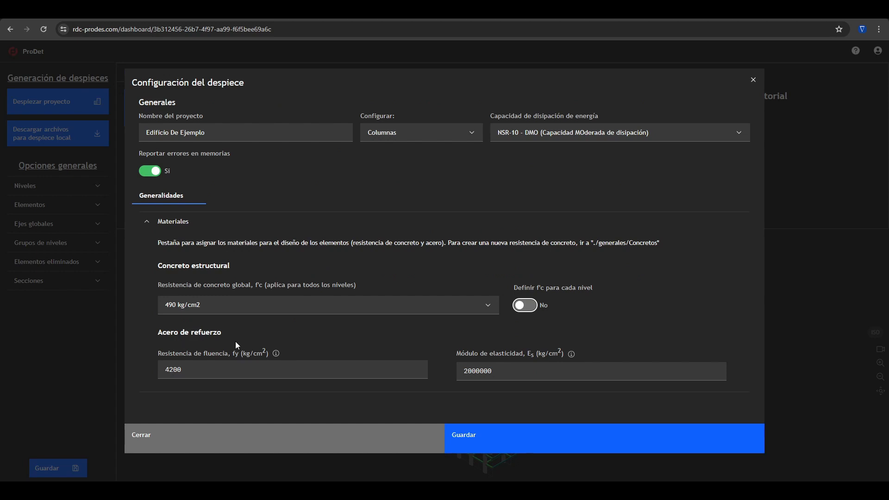
left_click(178, 222)
- Switch the configuration to Vigas and read the explanations of d', εs min and εuc under the variables controlling the problem's physics
left_click(402, 138)
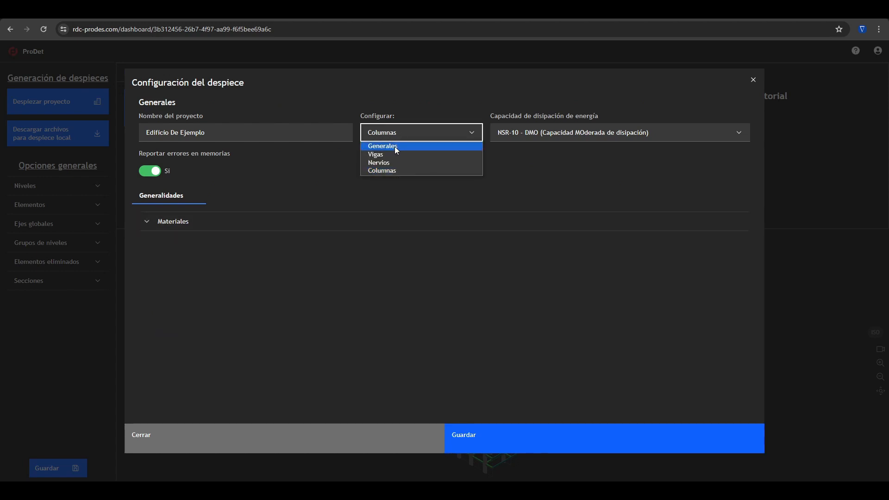
left_click(397, 155)
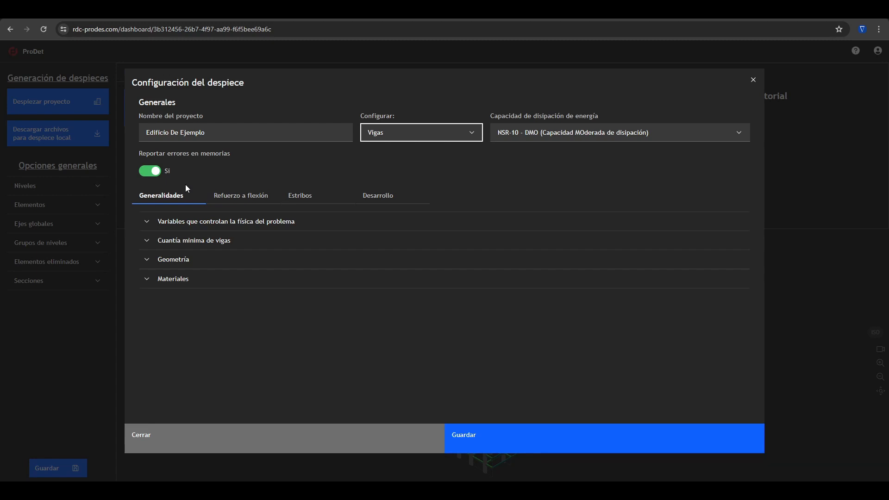
left_click(199, 221)
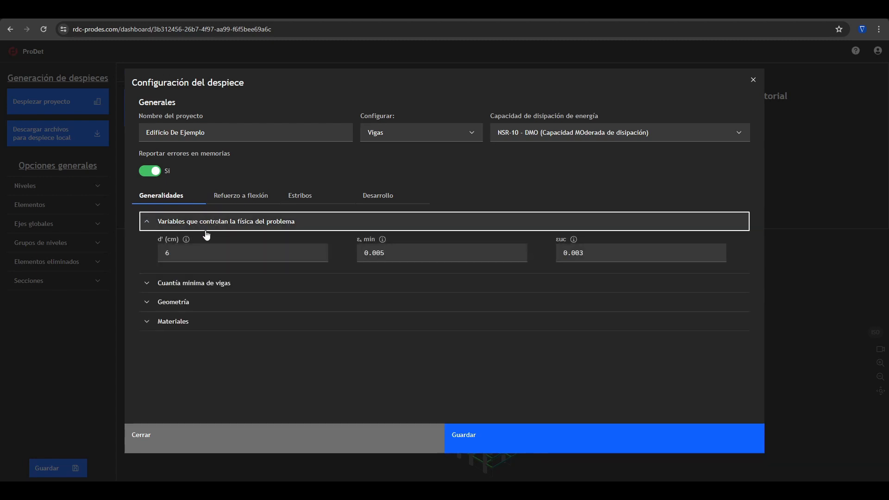
mouse_move(186, 241)
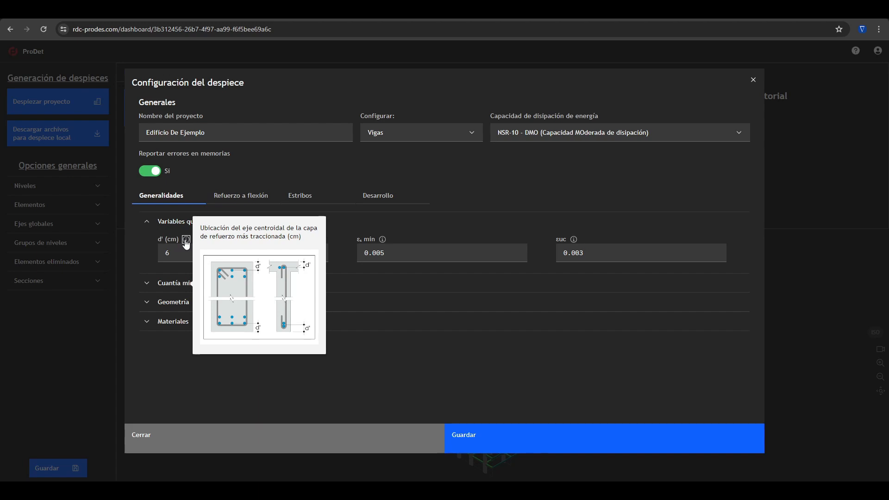
mouse_move(382, 241)
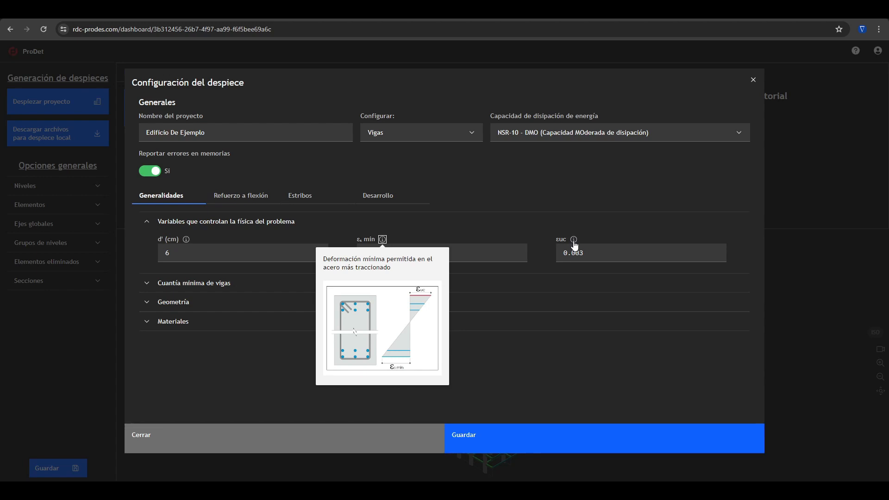
mouse_move(574, 245)
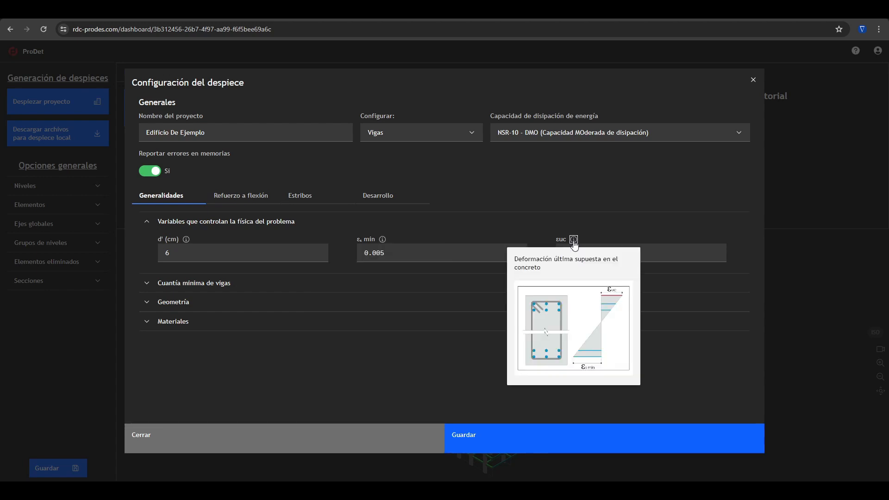
left_click(585, 223)
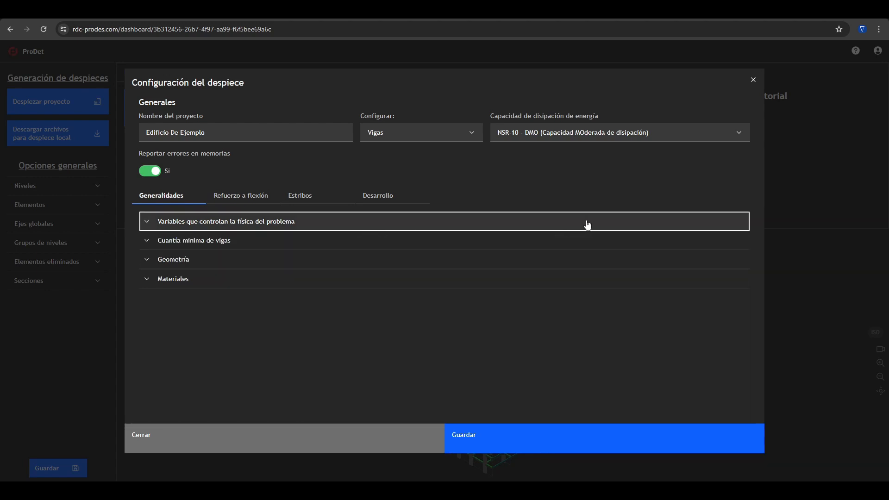
left_click(276, 224)
- Try a custom minimum reinforcement ratio of 0.005 for the beams, then disable the option and collapse the open sections
left_click(230, 283)
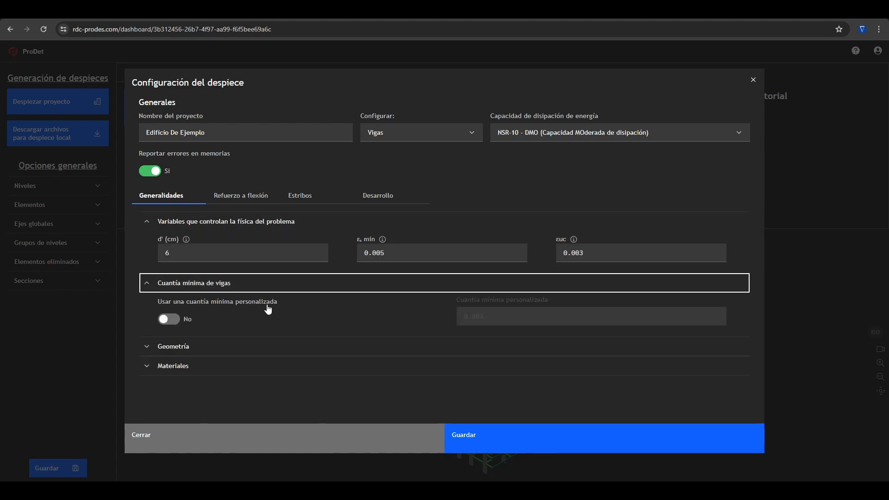
left_click(174, 319)
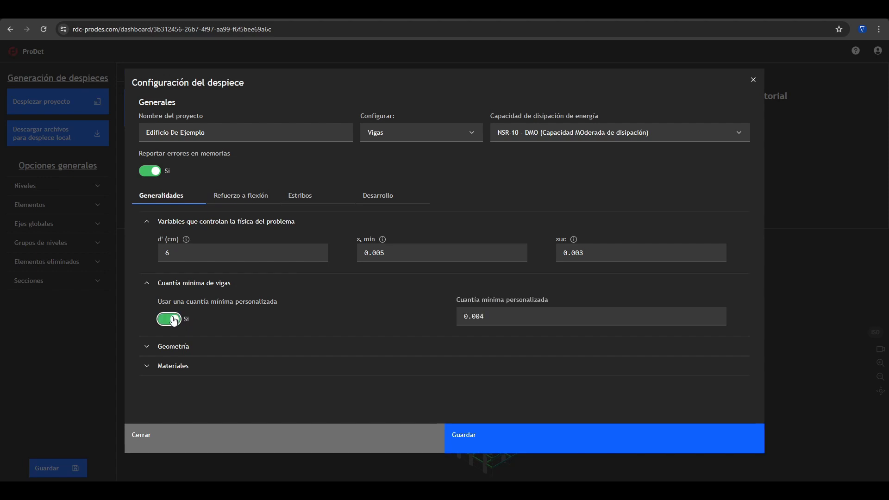
double_click(488, 313)
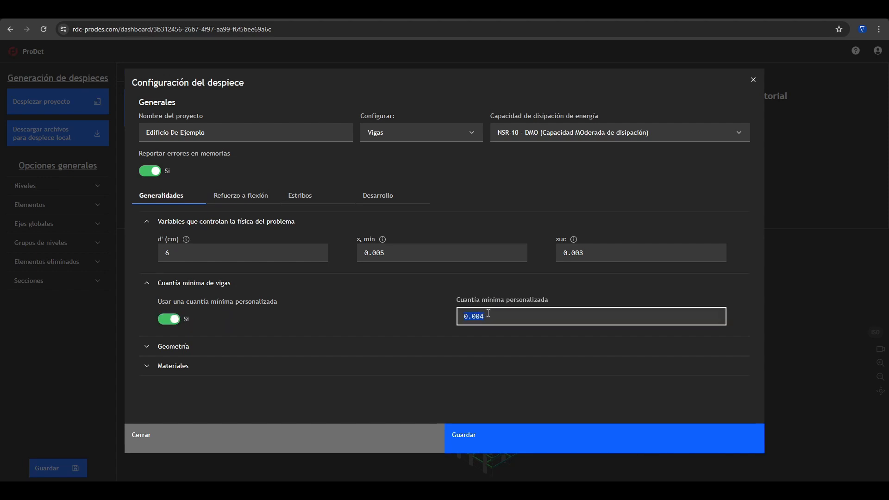
type("0.005")
left_click(170, 322)
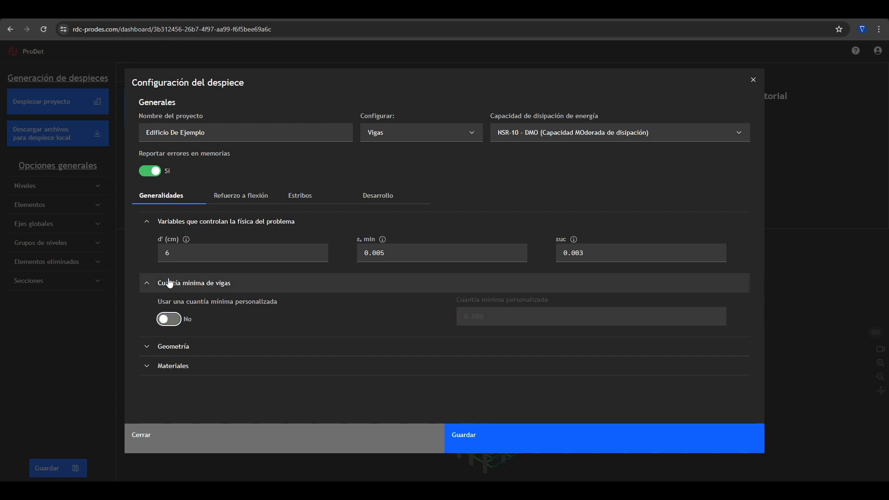
left_click(169, 283)
left_click(171, 229)
- Examine the beams' Geometría settings, including the explanations of the longitudinal bar cover and the minimum spacing between bars of one layer
left_click(175, 258)
scroll(176, 269, "down", 2)
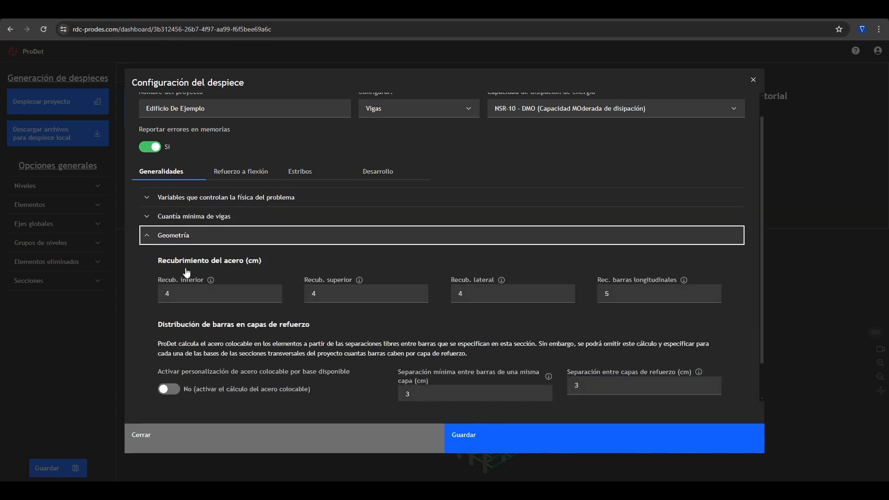
left_click(210, 240)
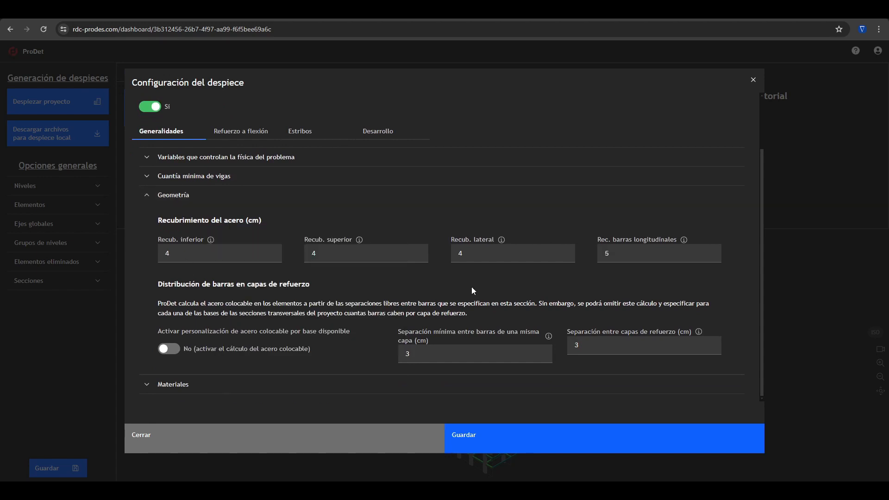
left_click(683, 240)
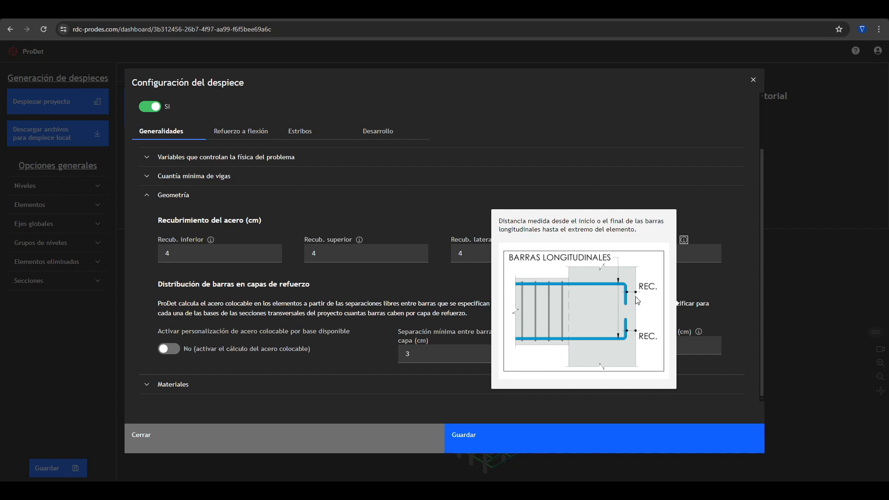
left_click(702, 277)
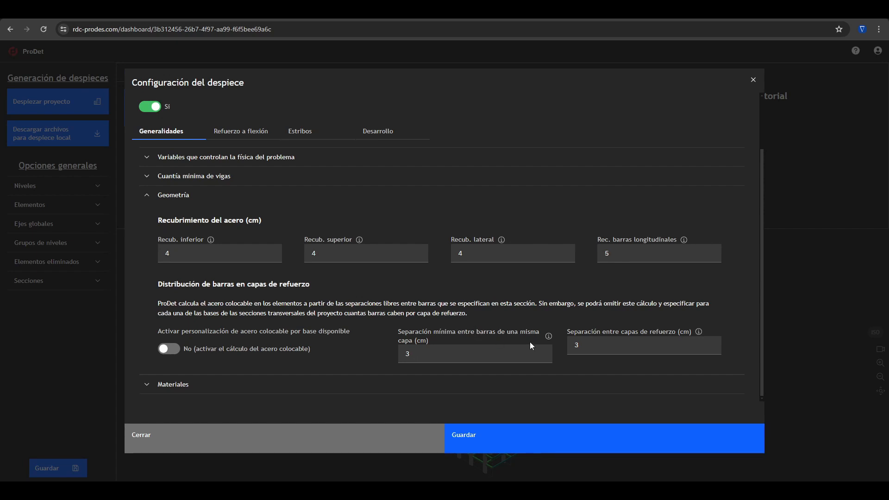
mouse_move(548, 337)
scroll(428, 266, "down", 2)
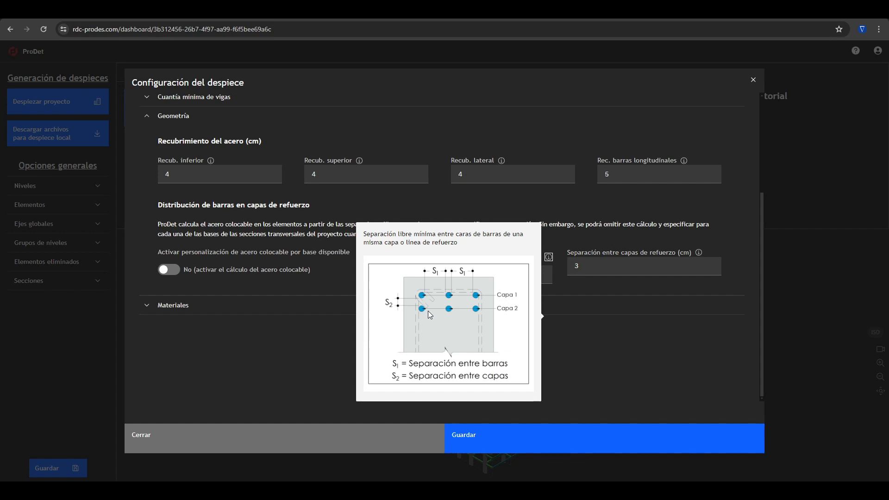
scroll(315, 265, "up", 2)
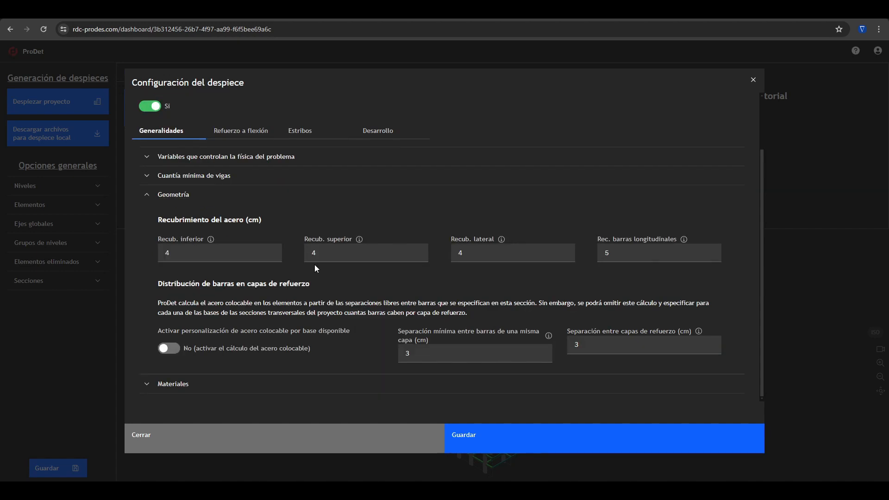
- Try custom bar counts of 1, 2, 2 and 8 for the 0.1, 0.12, 0.15 and 0.4 m bases, then disable the customization
left_click(170, 349)
scroll(252, 316, "down", 2)
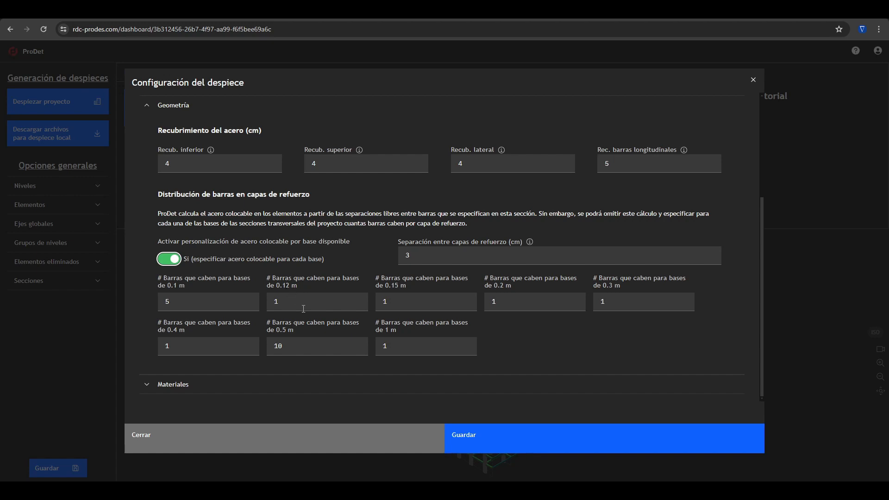
double_click(224, 307)
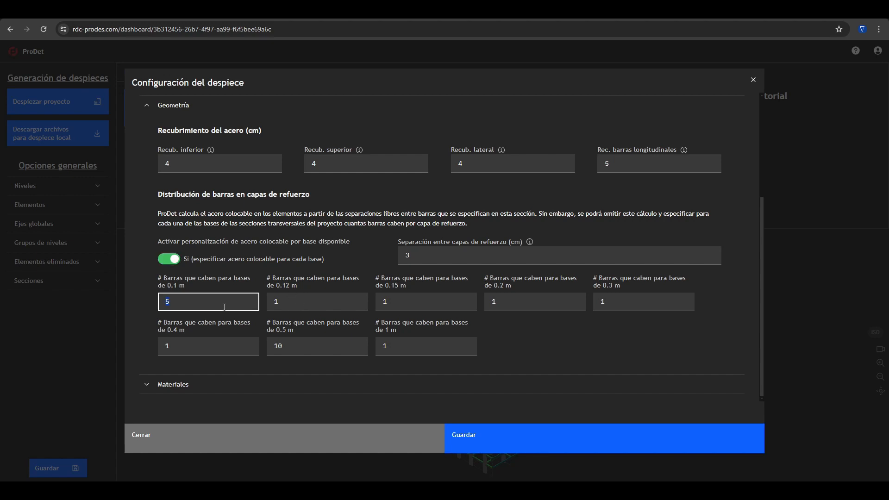
type("1")
key("Tab")
type("2")
double_click(388, 304)
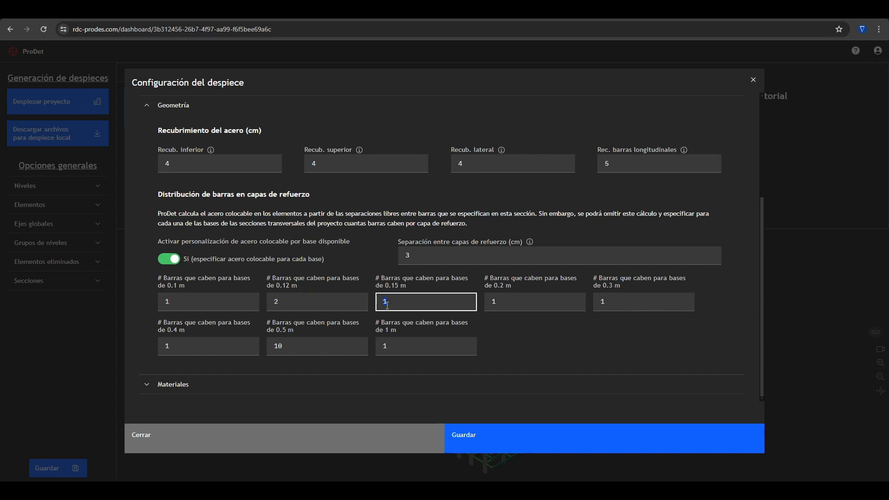
type("2")
left_click(315, 346)
double_click(231, 338)
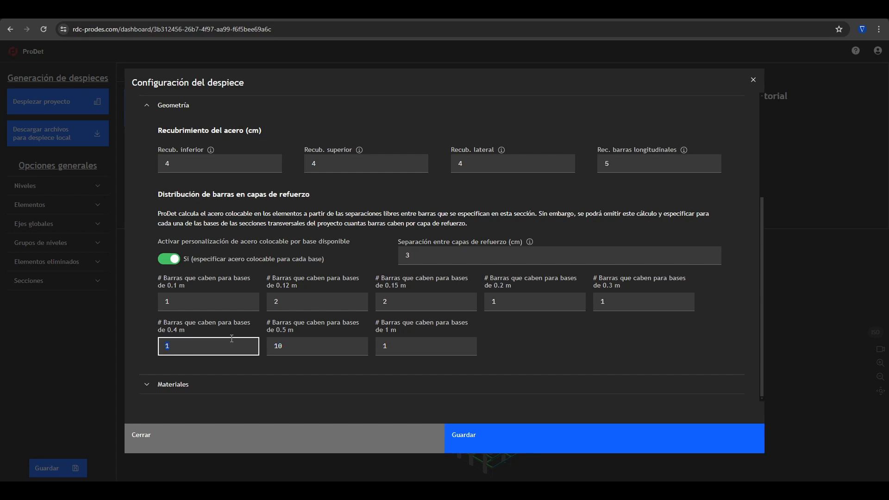
type("8")
left_click(173, 260)
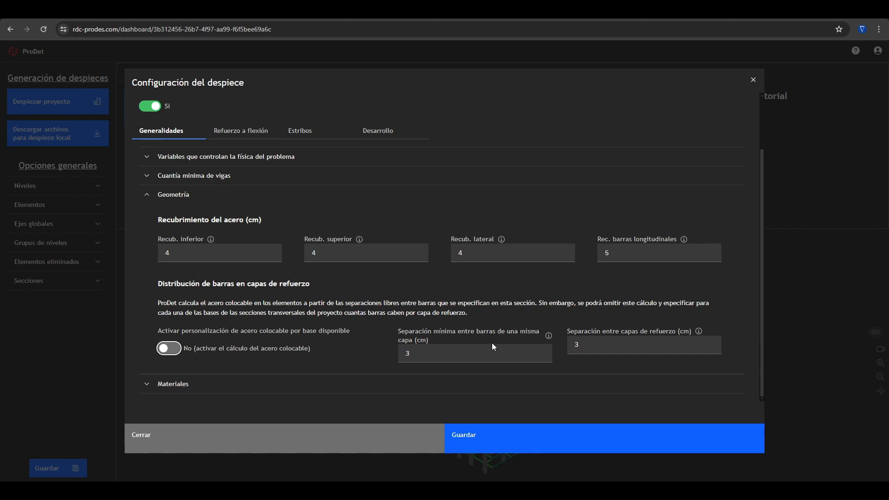
left_click(189, 196)
- Review the beams' Materiales settings, including the global concrete strength choices and the f'c fields for each level
left_click(192, 278)
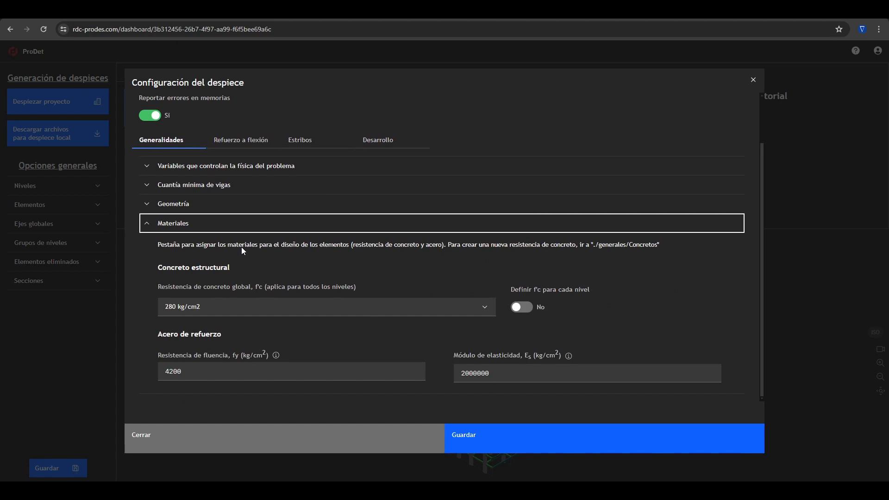
left_click(234, 306)
left_click(234, 306)
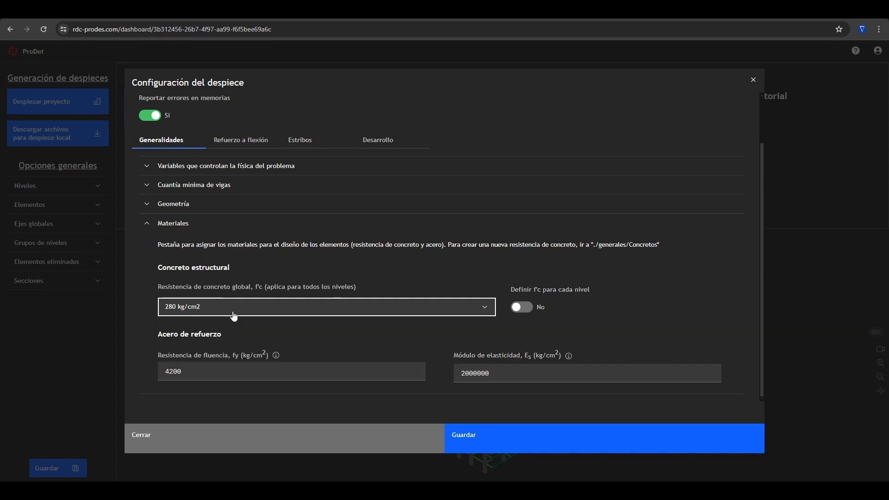
left_click(520, 309)
scroll(429, 293, "down", 3)
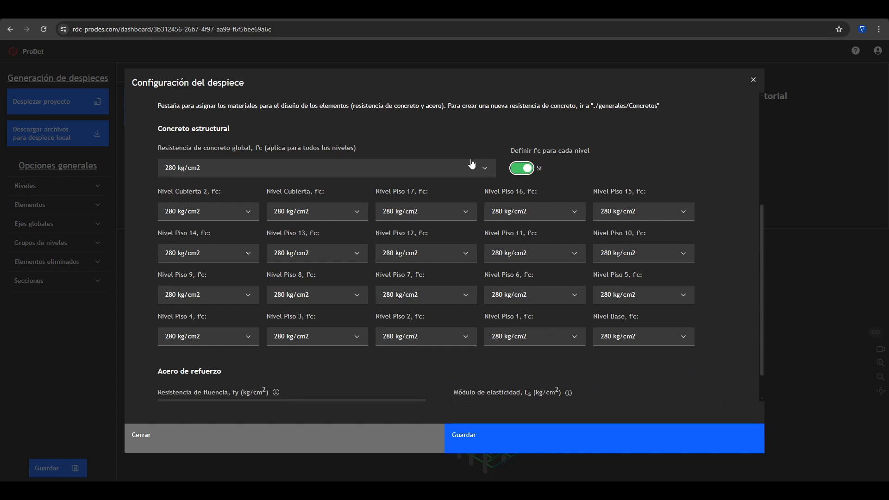
left_click(509, 168)
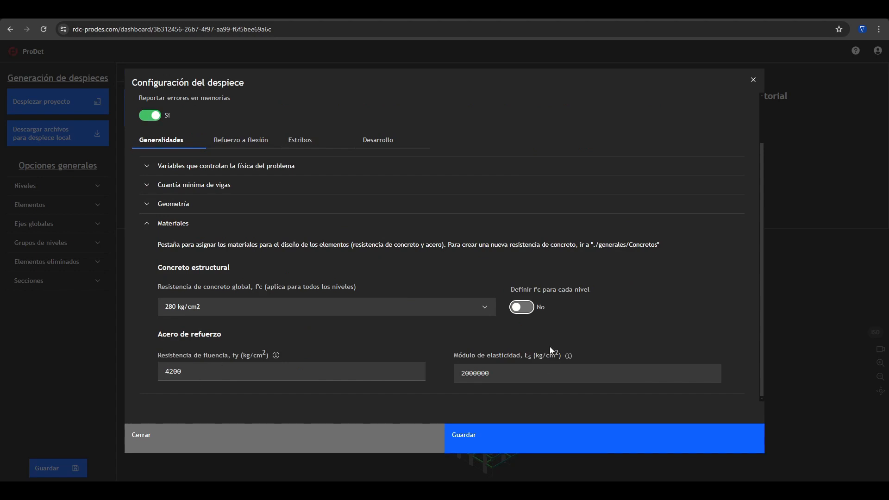
left_click(204, 222)
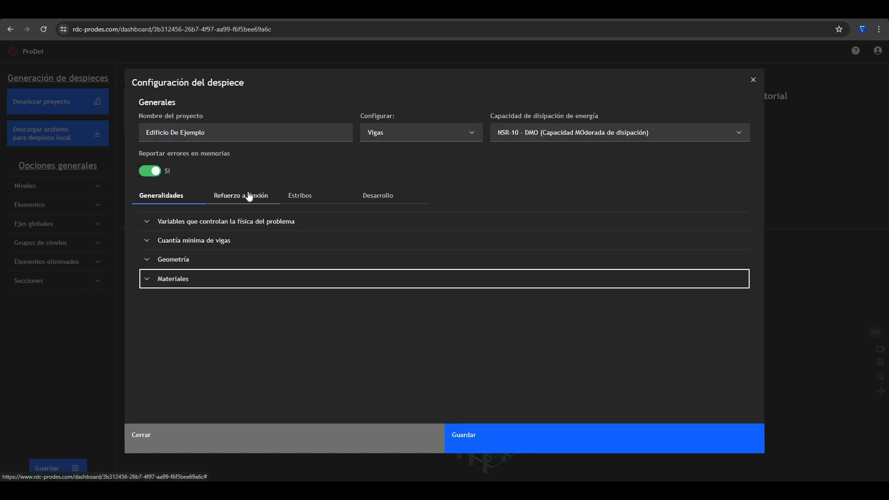
- Review the beams' hook length table and the Ldh development lengths for hooked bars under Desarrollo
left_click(395, 194)
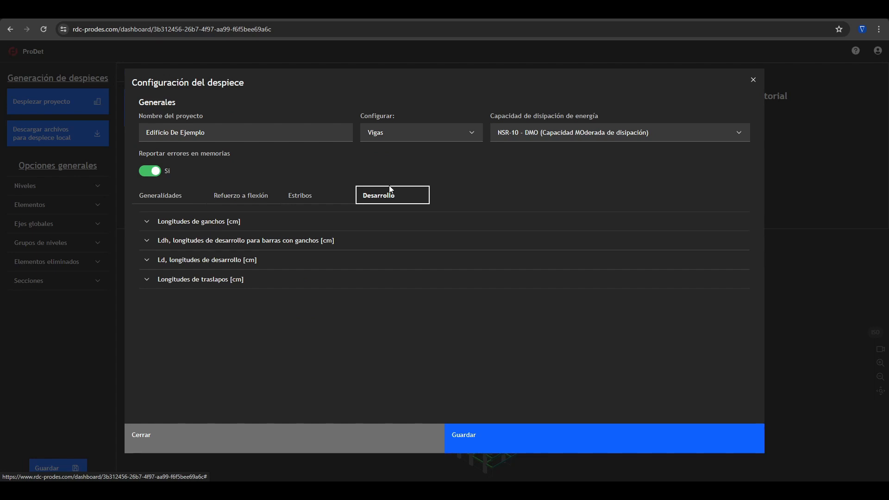
left_click(258, 227)
scroll(266, 241, "down", 2)
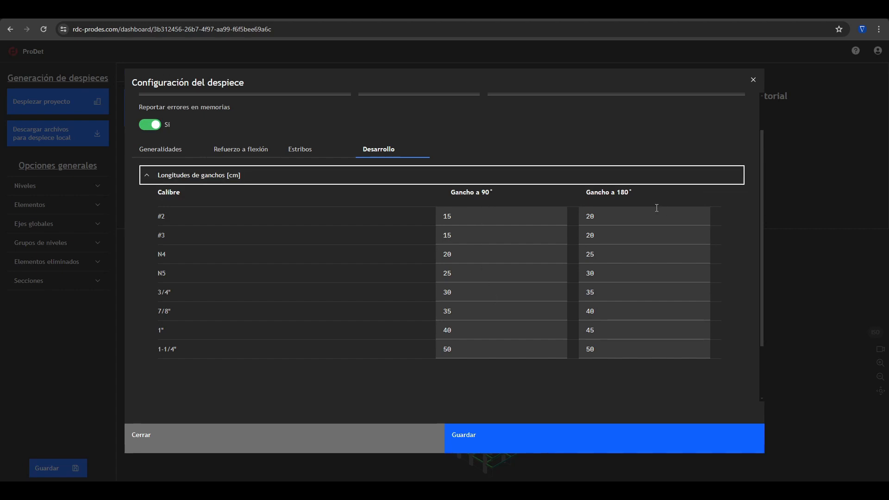
left_click(156, 178)
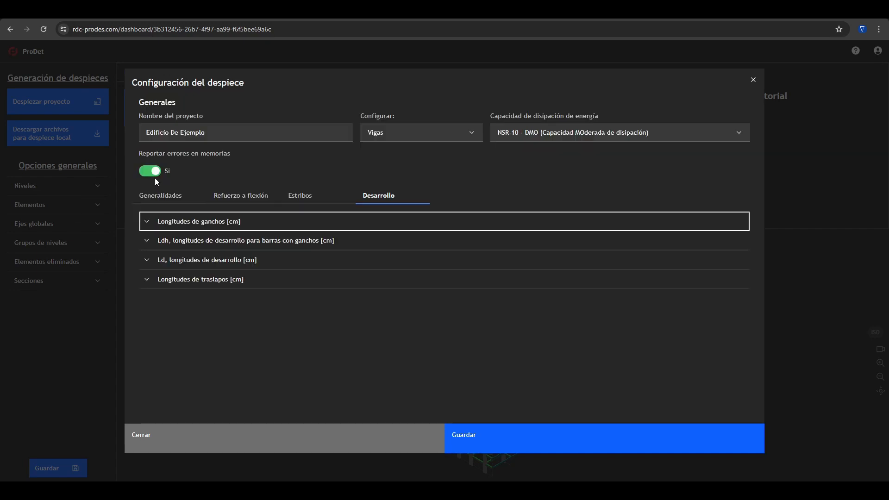
left_click(180, 243)
scroll(204, 242, "down", 2)
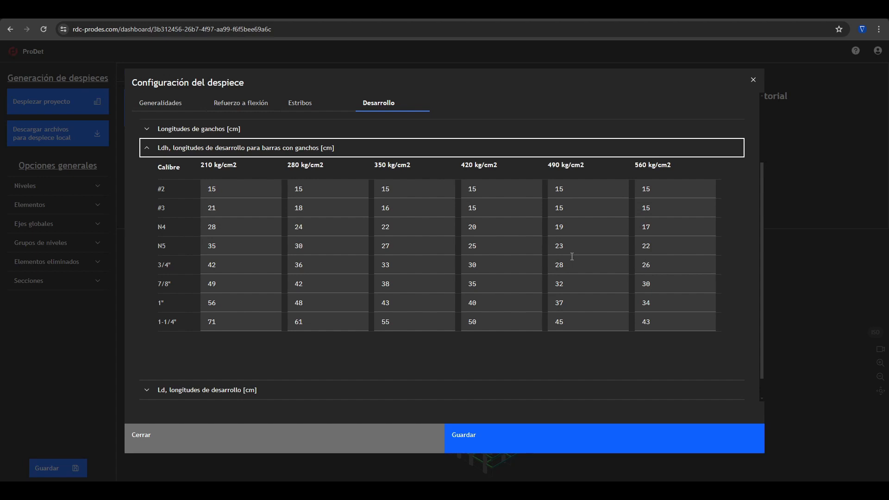
- Review the beams' Ld development length table and the lap splice lengths (Longitudes de traslapos) for each bar size and concrete strength
left_click(334, 154)
left_click(200, 260)
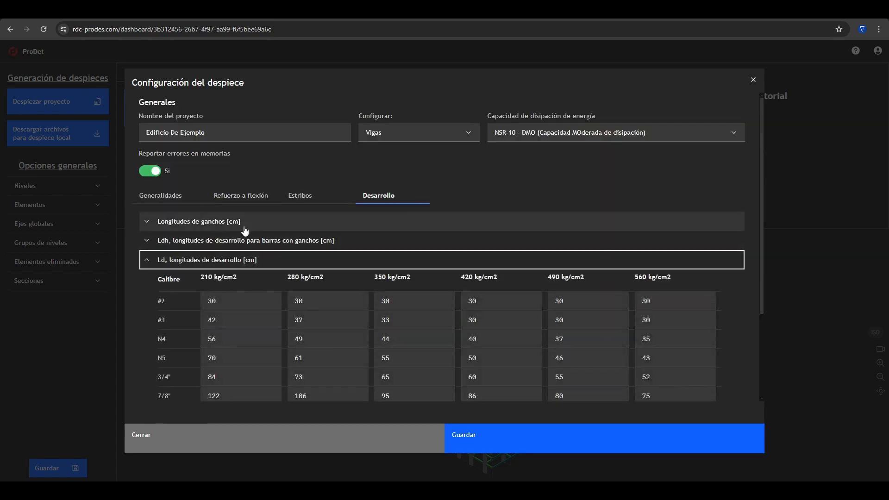
scroll(246, 232, "down", 2)
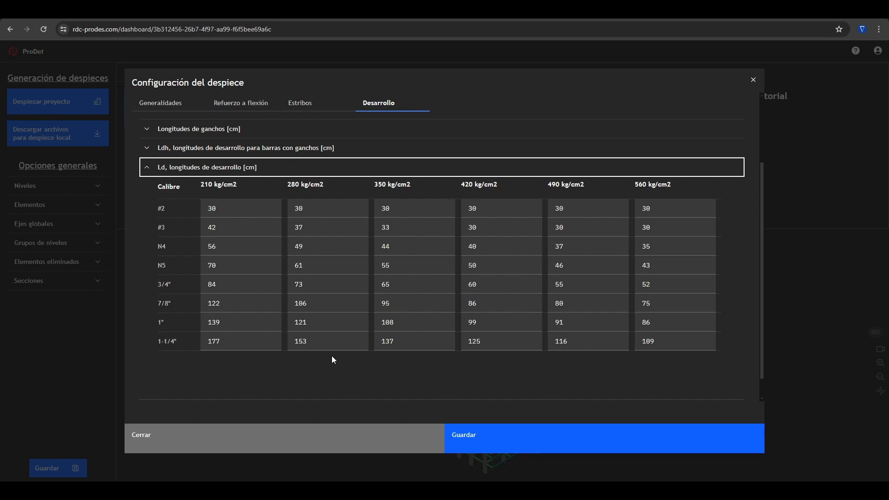
scroll(334, 356, "down", 1)
left_click(219, 149)
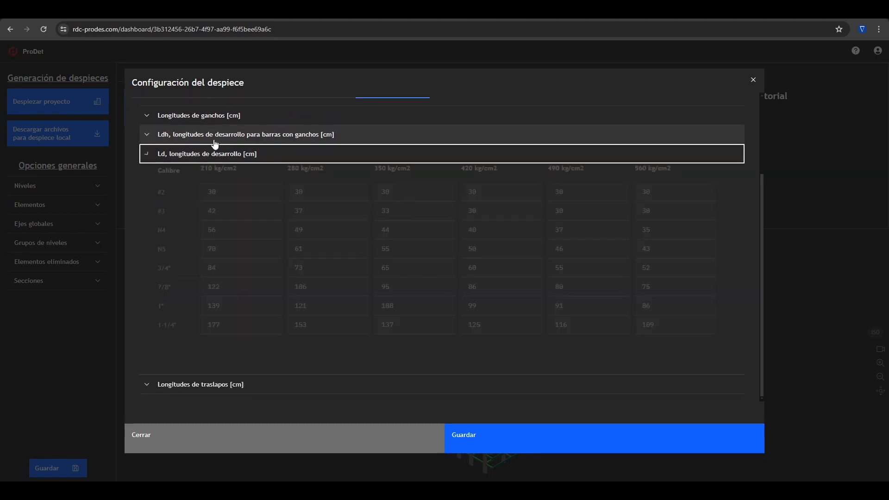
left_click(239, 281)
scroll(238, 278, "down", 3)
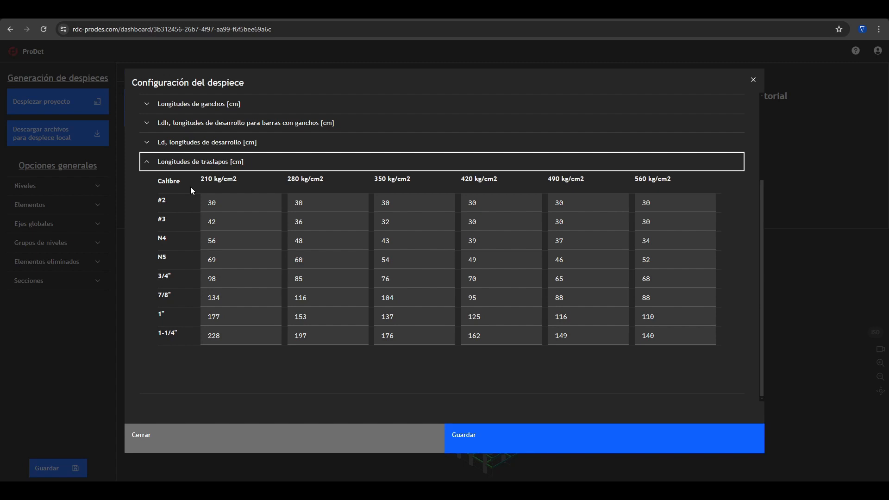
left_click(191, 162)
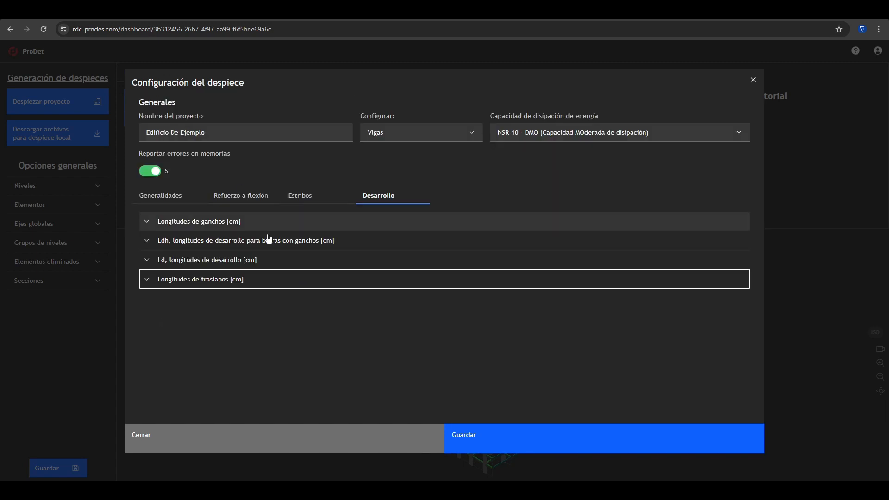
- Examine the beams' bar length settings for flexural reinforcement, including the maximum length and the length before the maximum
left_click(264, 198)
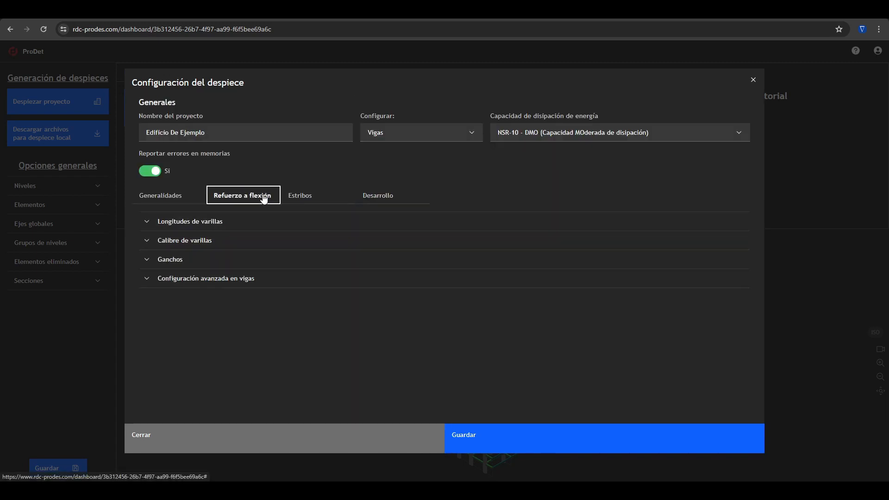
left_click(267, 225)
left_click(235, 229)
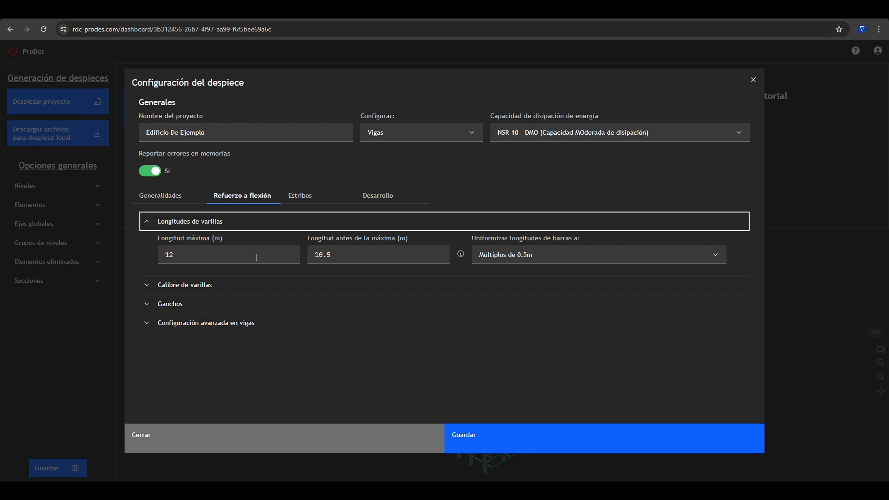
left_click(256, 257)
left_click(378, 249)
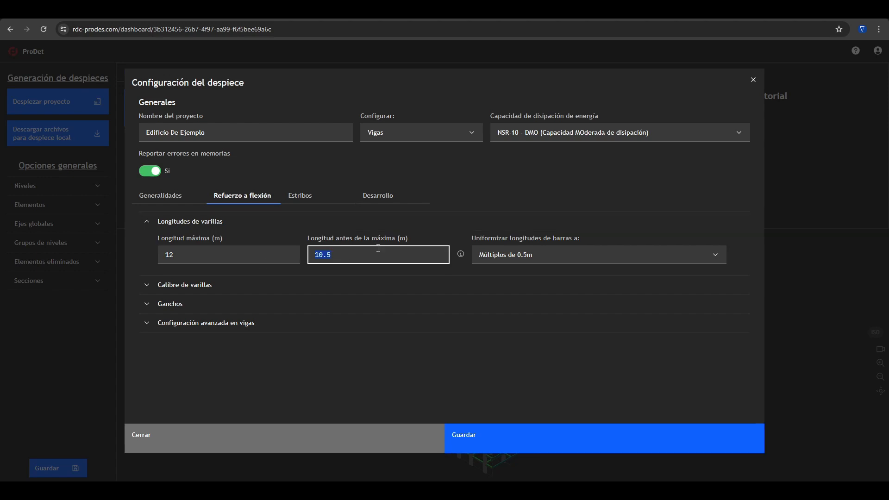
- Try uniformizing the beam bar lengths to multiples of 0.1 m, check the length limits, and restore multiples of 0.5 m
left_click(479, 256)
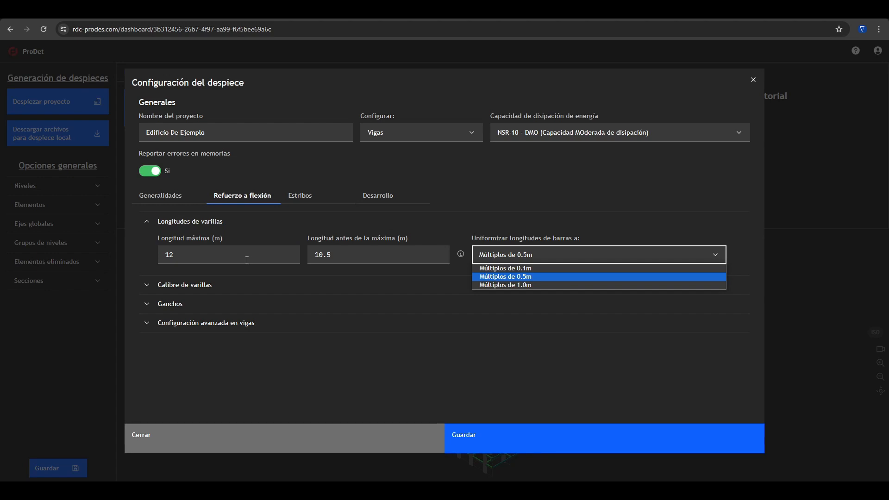
left_click(540, 268)
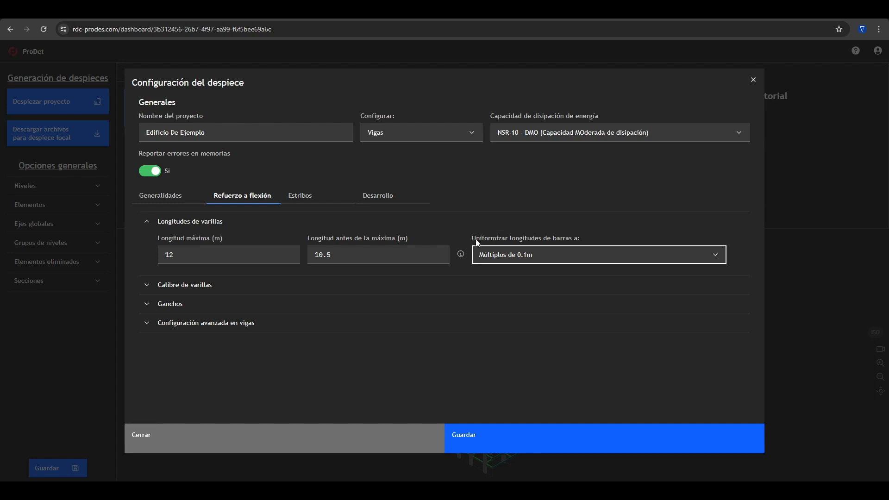
left_click(417, 253)
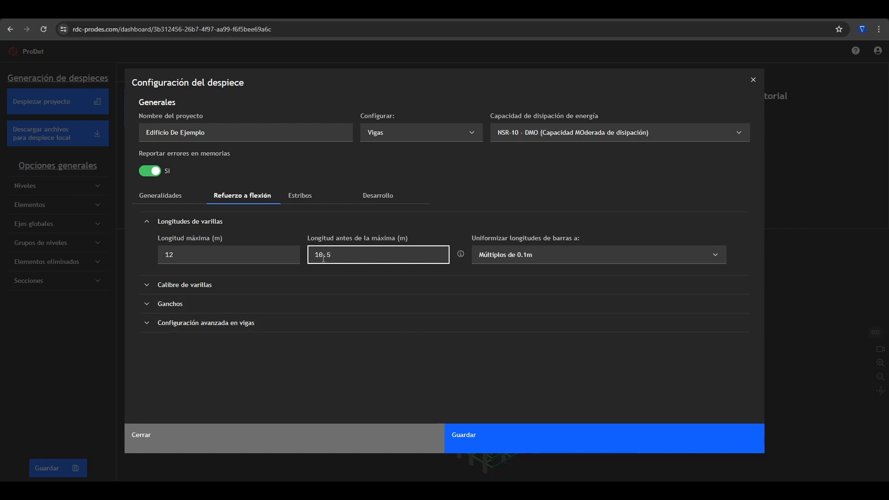
left_click_drag(332, 254, 316, 253)
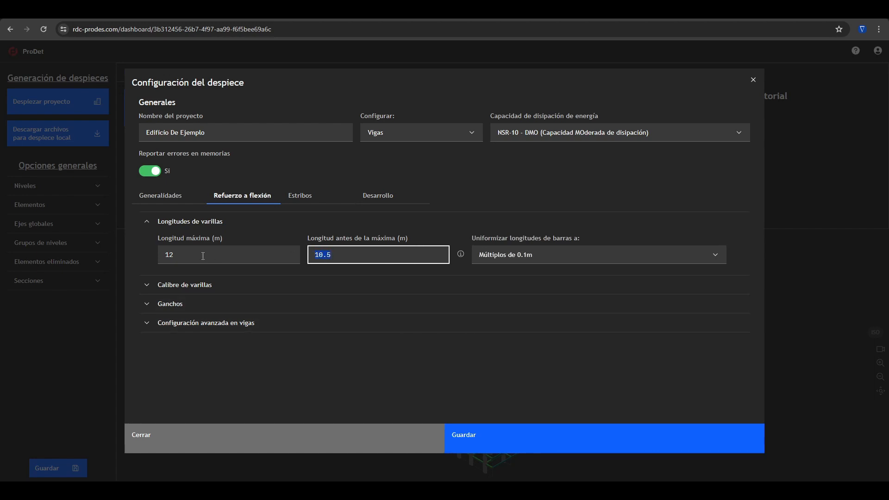
left_click_drag(202, 256, 158, 255)
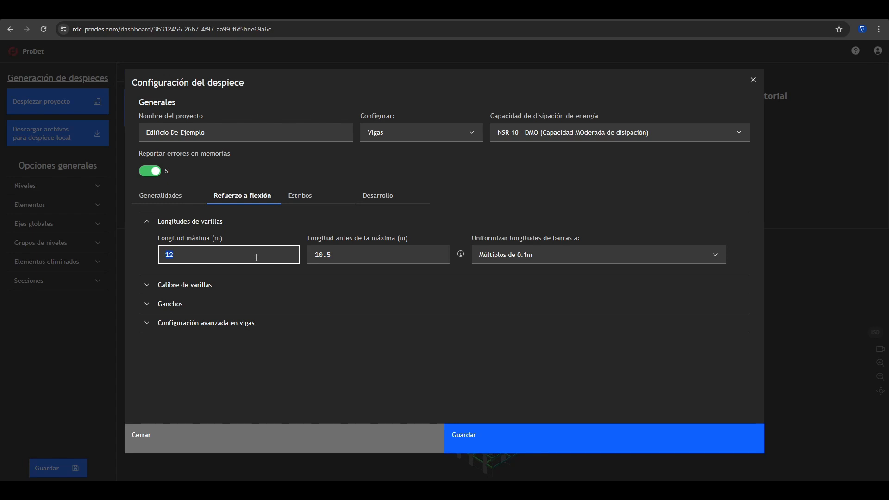
key("Tab")
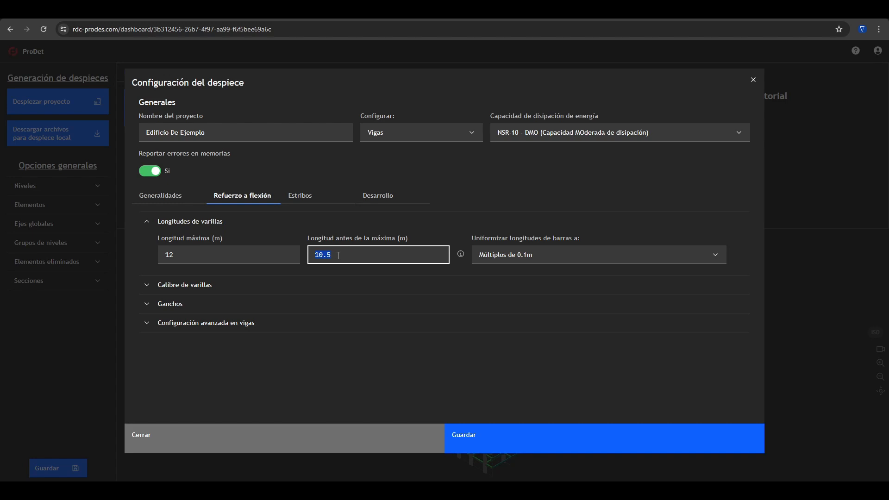
left_click(198, 249)
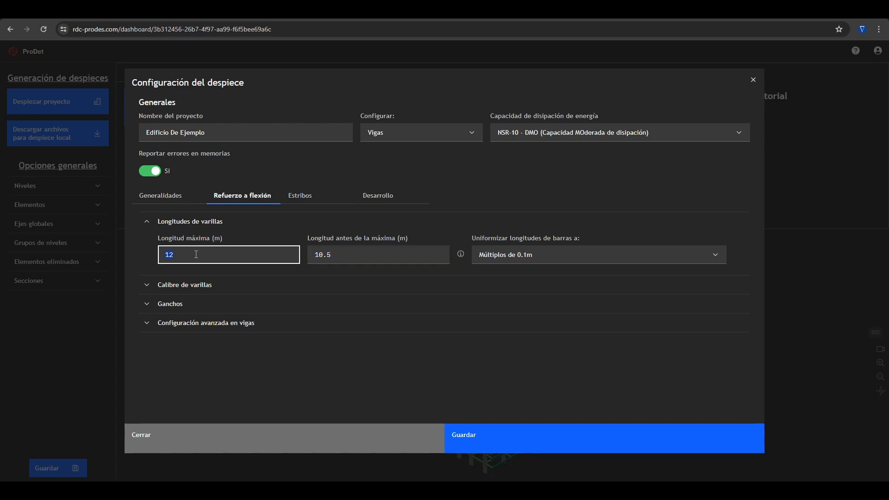
left_click(536, 264)
left_click(522, 277)
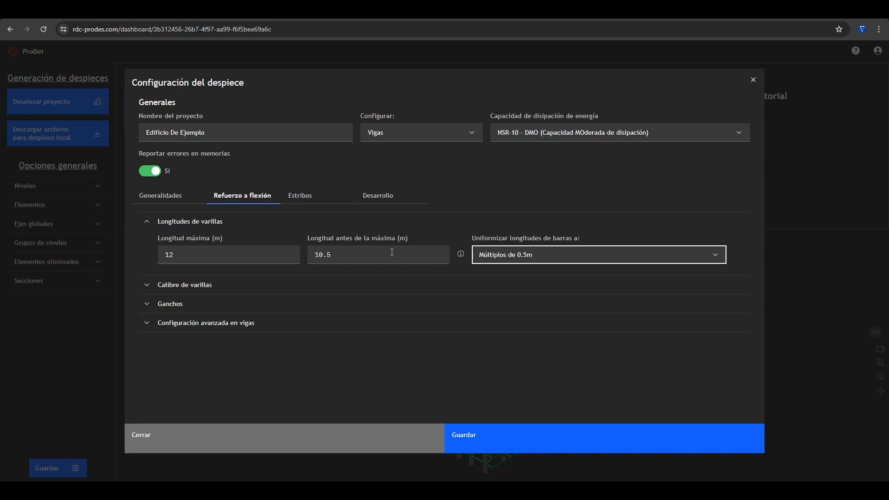
- Try uniformizing the bar lengths to multiples of 1.0 m, then return to multiples of 0.5 m and collapse the bar length settings
left_click(503, 257)
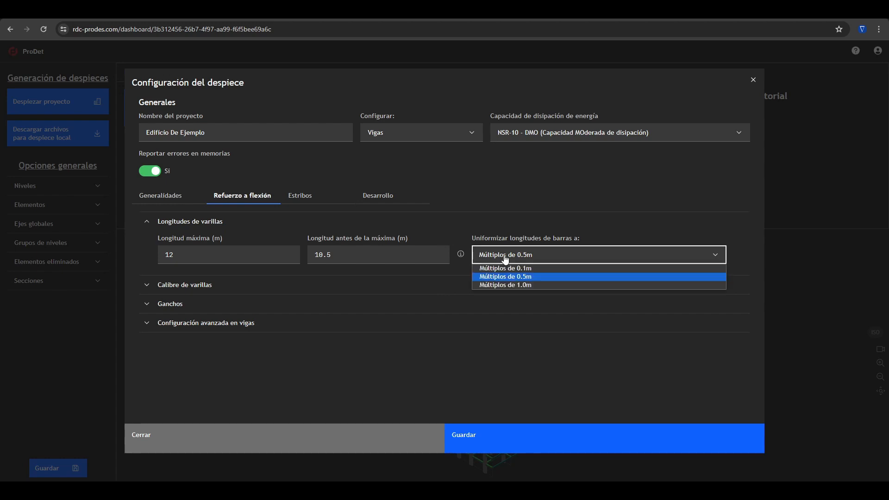
left_click(501, 286)
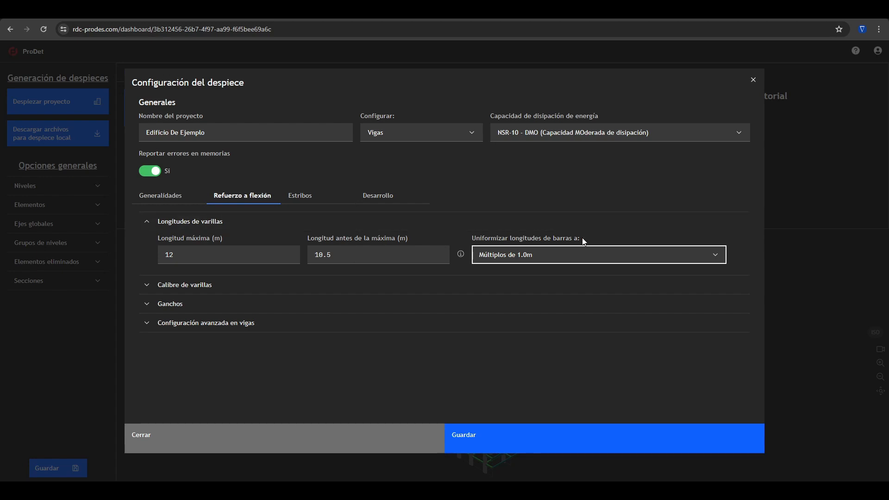
left_click(586, 264)
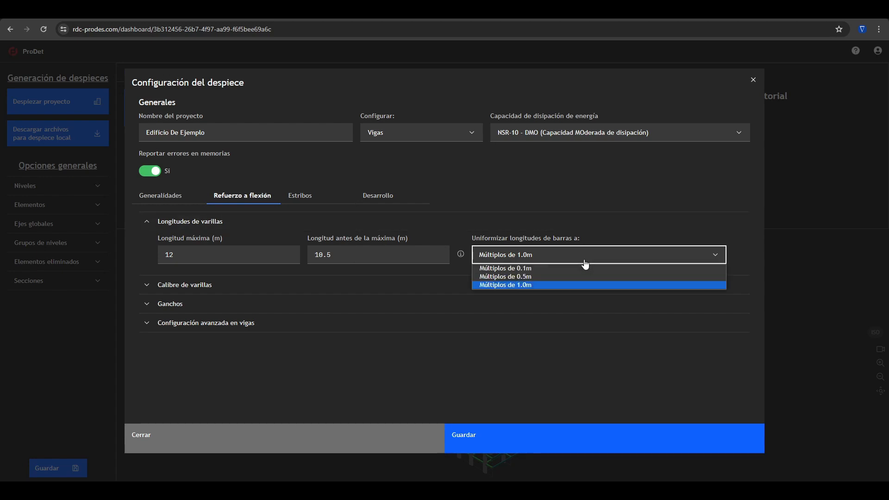
left_click(564, 277)
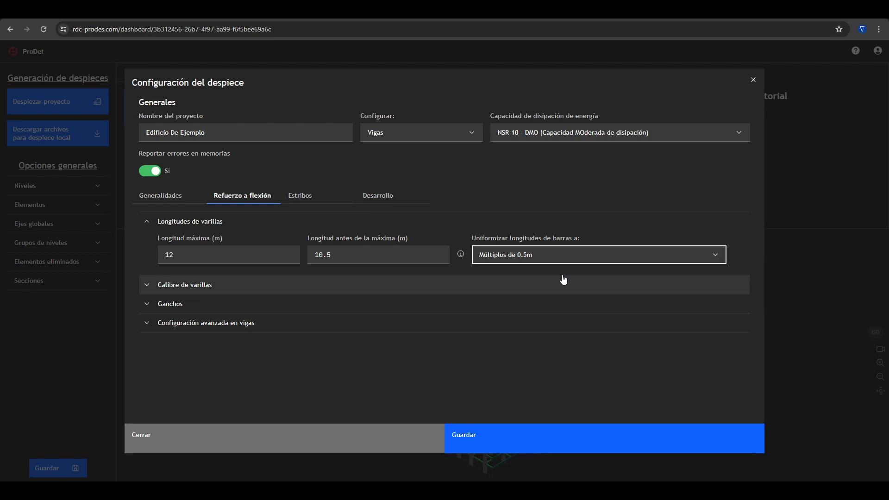
left_click(238, 226)
- Set the beams' minimum flexural bar size to N4 and the maximum to 1"
left_click(248, 243)
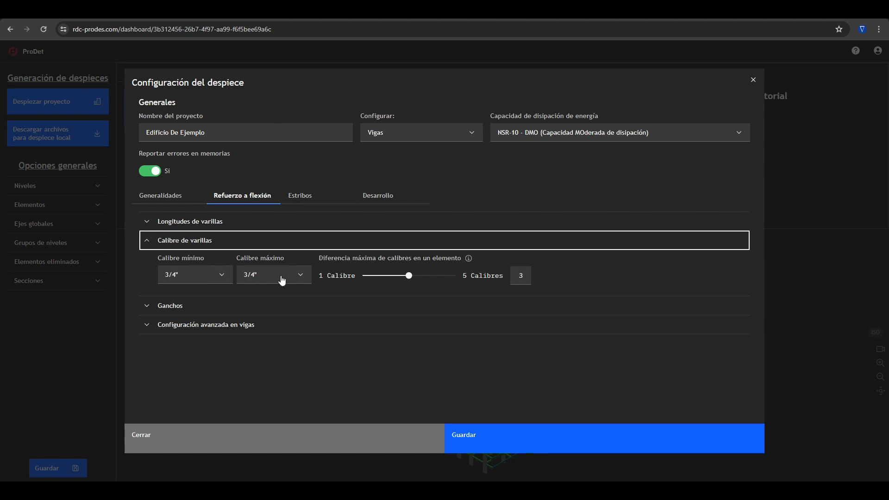
left_click(215, 279)
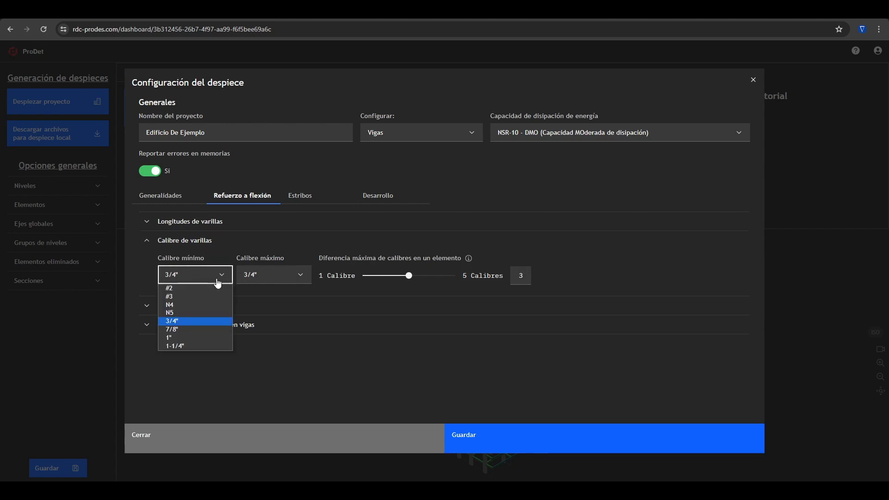
left_click(195, 304)
left_click(263, 277)
left_click(253, 338)
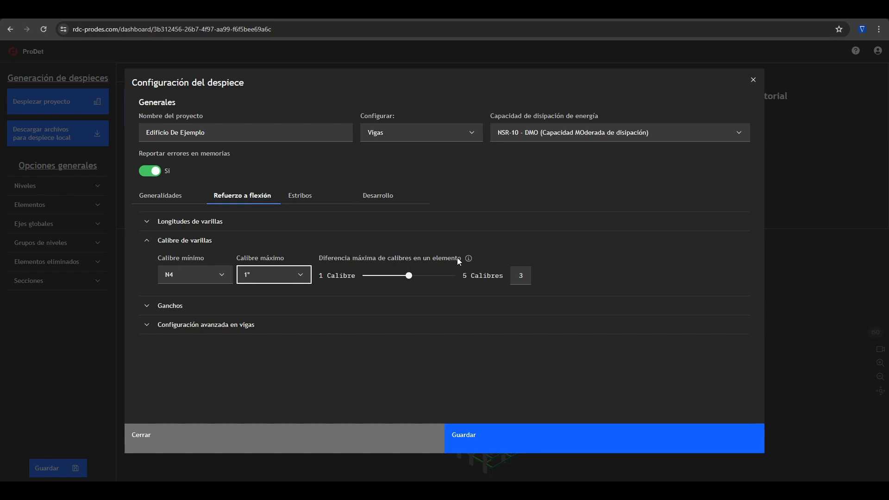
- Set the maximum bar size difference within one element to 2 and collapse the bar size settings
double_click(521, 276)
type("2")
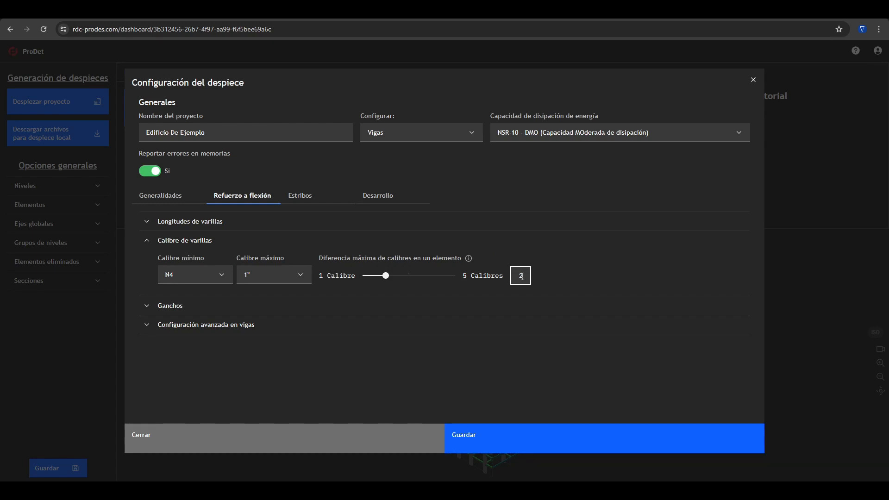
left_click(182, 275)
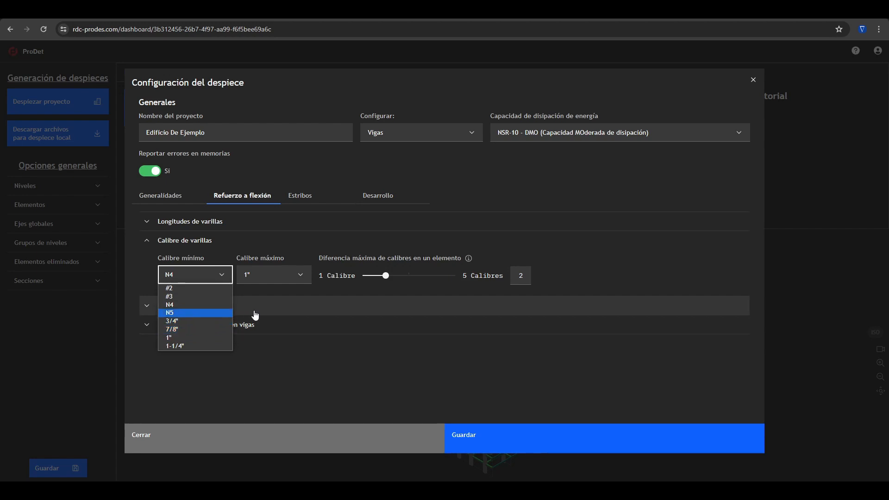
left_click(493, 257)
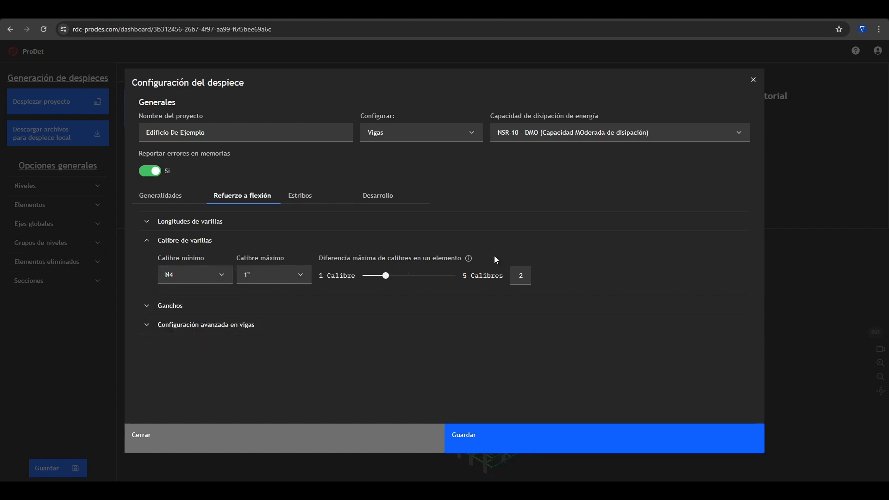
left_click(178, 241)
- Read the cantilever hook explanations under Ganchos and try enabling hooks for the bottom main reinforcement, then disable them
left_click(177, 258)
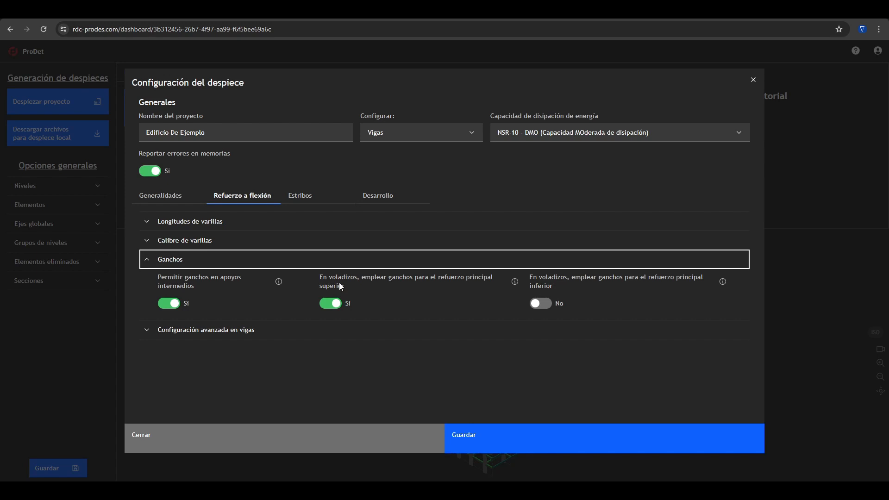
left_click(515, 282)
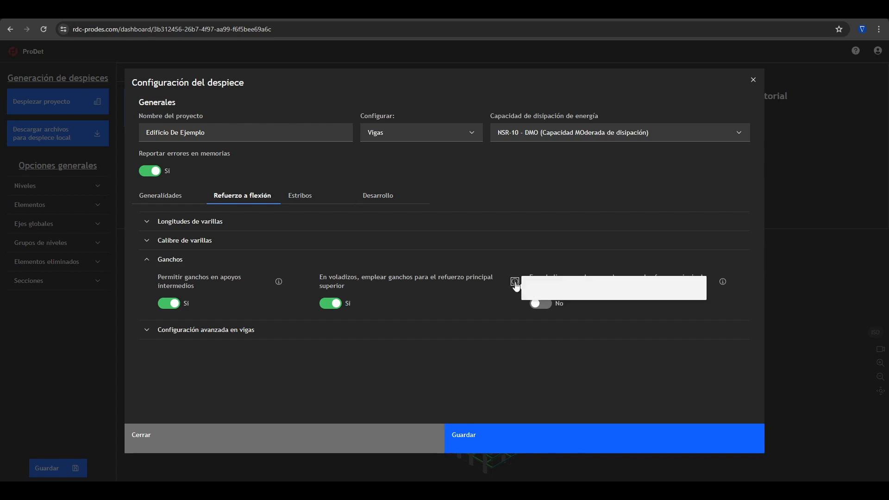
scroll(556, 301, "down", 1)
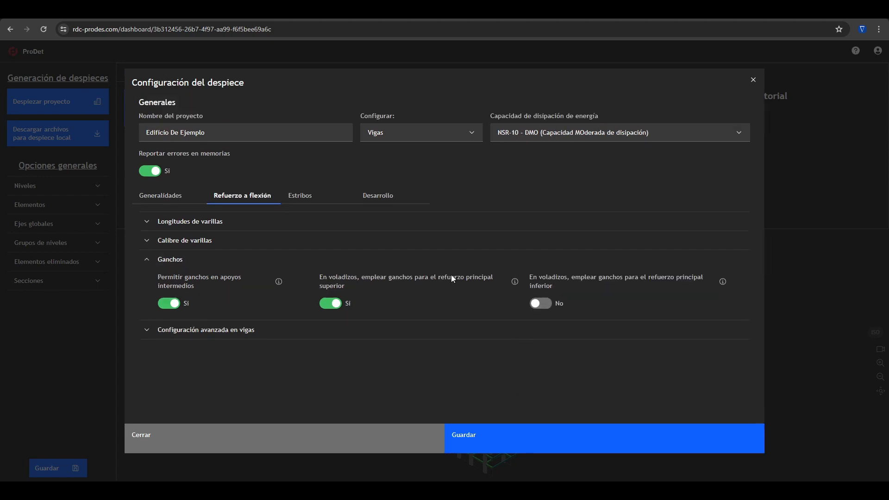
mouse_move(722, 282)
left_click(543, 305)
left_click(544, 305)
- Review the advanced beam configuration, from the reinforcement options and main reinforcement settings to bar splices and bar development
left_click(194, 329)
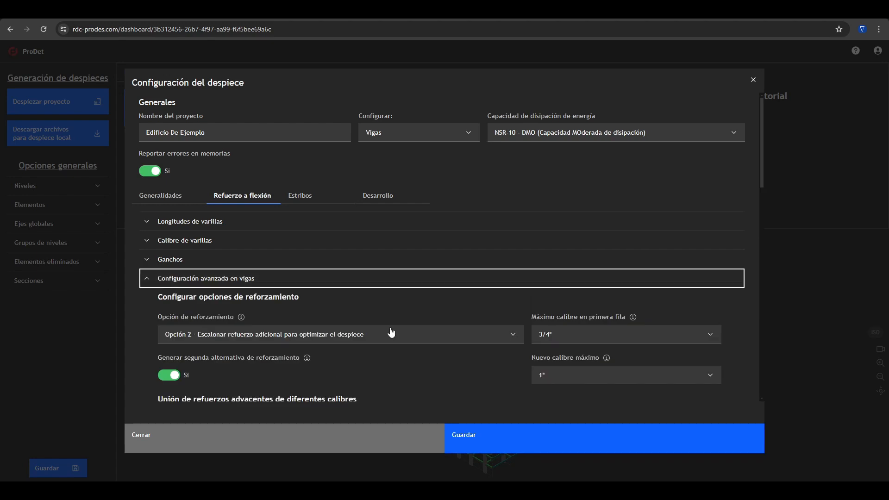
scroll(374, 324, "down", 2)
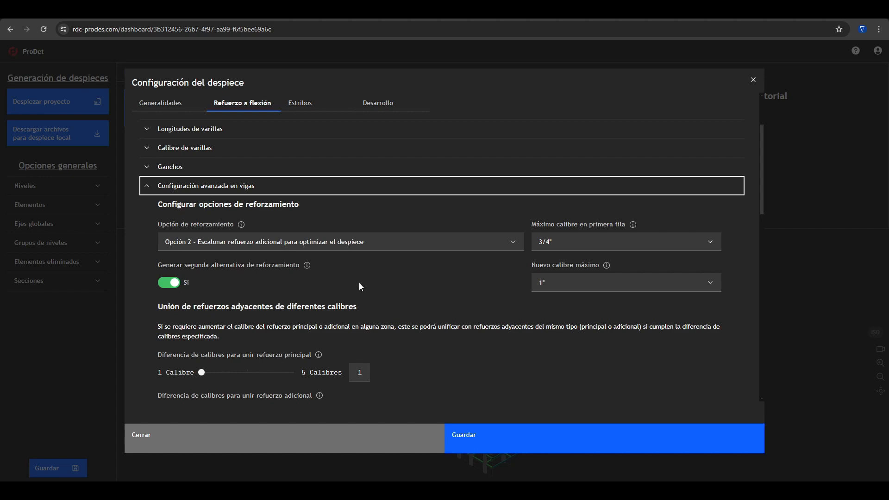
scroll(359, 283, "down", 4)
scroll(361, 287, "down", 6)
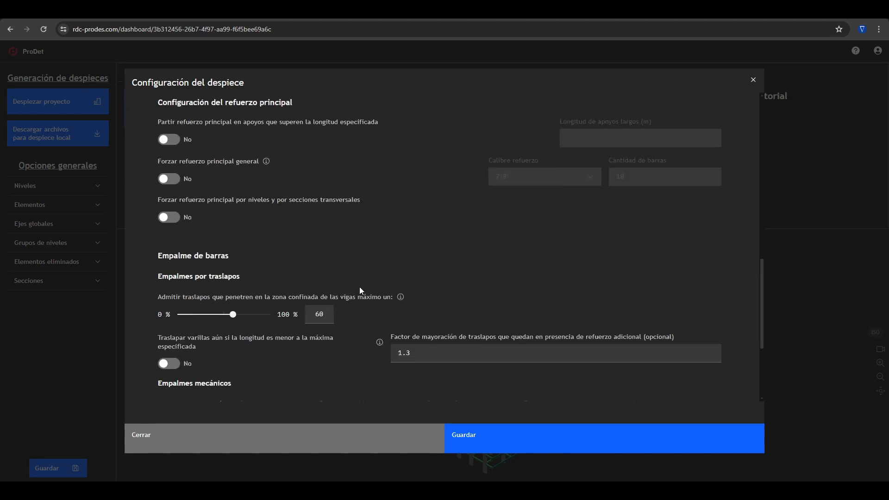
scroll(361, 290, "down", 3)
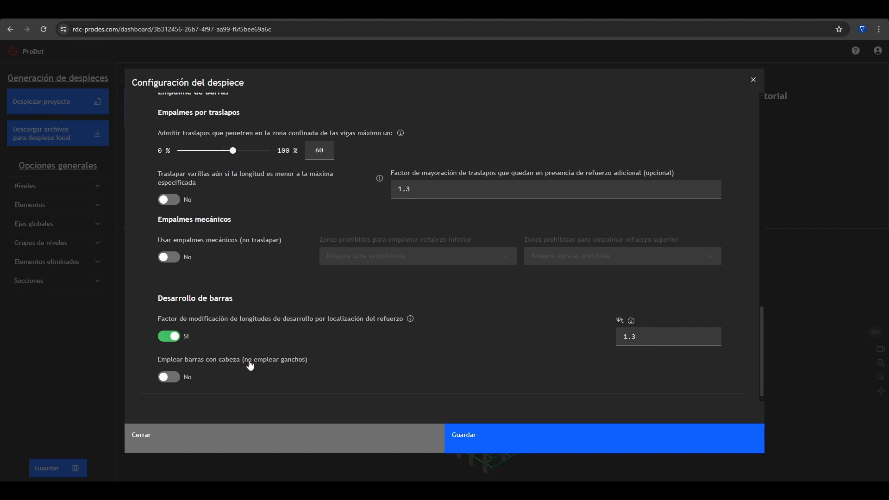
- Try the headed bars option and the development length factor for reinforcement location, then restore headed bars to No and the factor to Sí
left_click(175, 377)
left_click(175, 378)
left_click(169, 340)
- Enable mechanical splices for the beam bars instead of lap splices
scroll(191, 241, "up", 1)
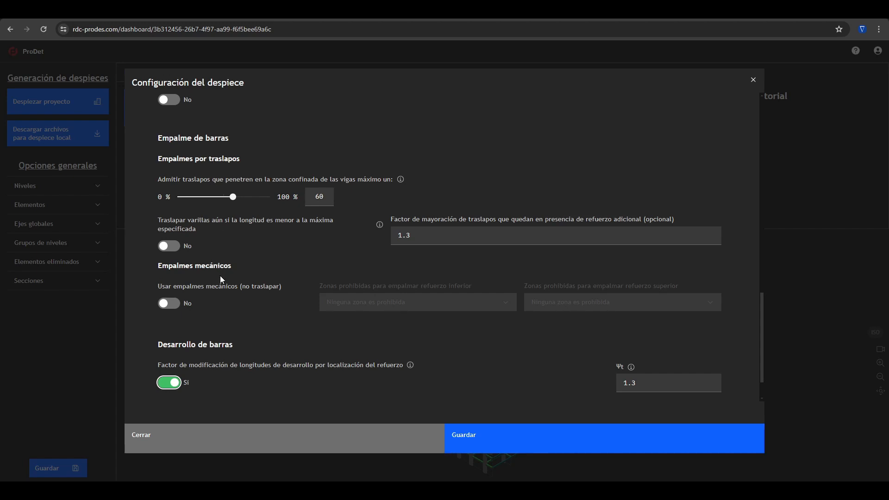
left_click(176, 304)
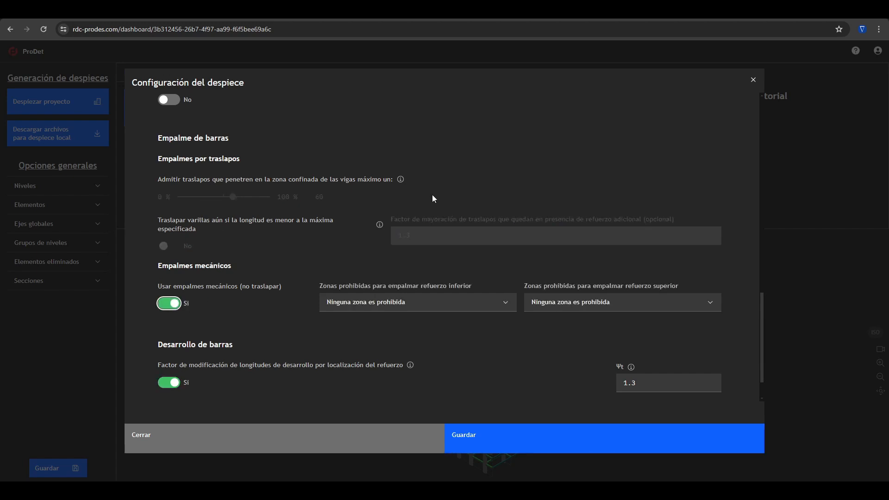
- Check the prohibited splice zone options for the bottom reinforcement, then turn off mechanical splices to return to lap splices
left_click(169, 305)
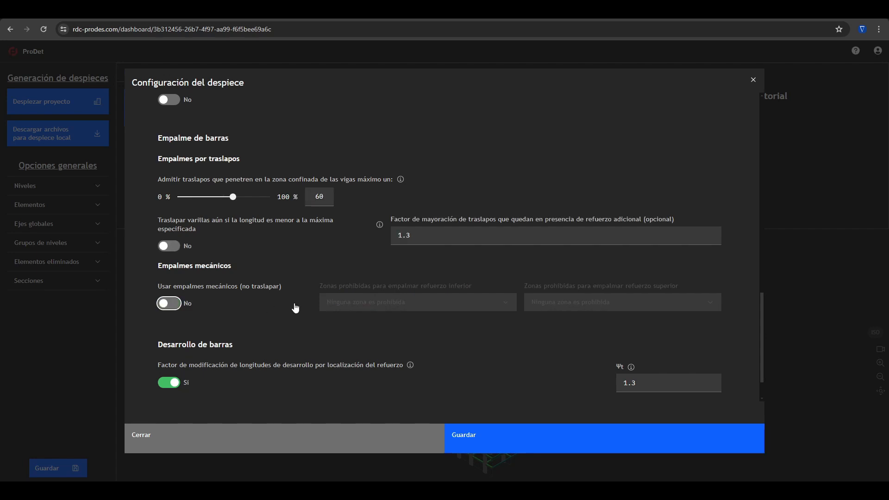
left_click(170, 304)
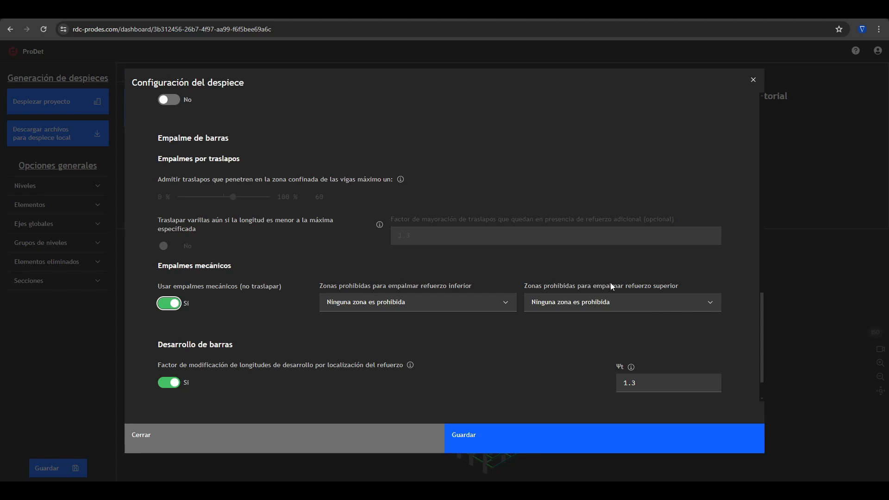
left_click(500, 305)
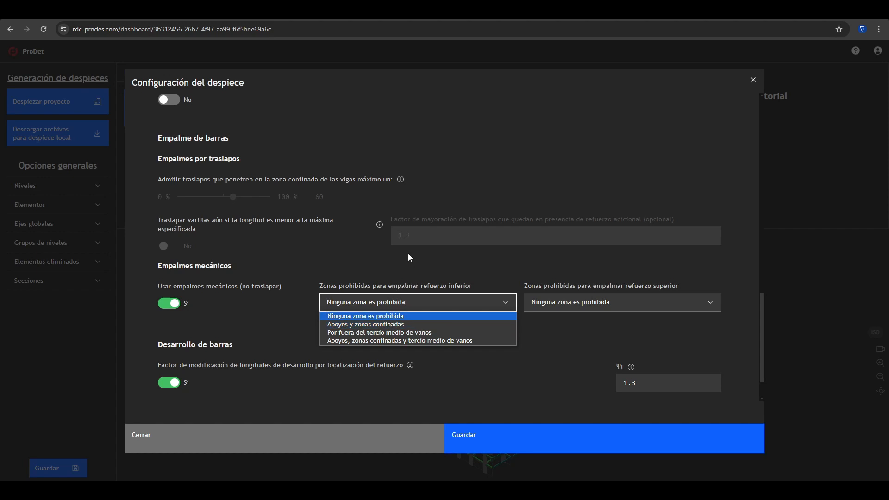
left_click(414, 265)
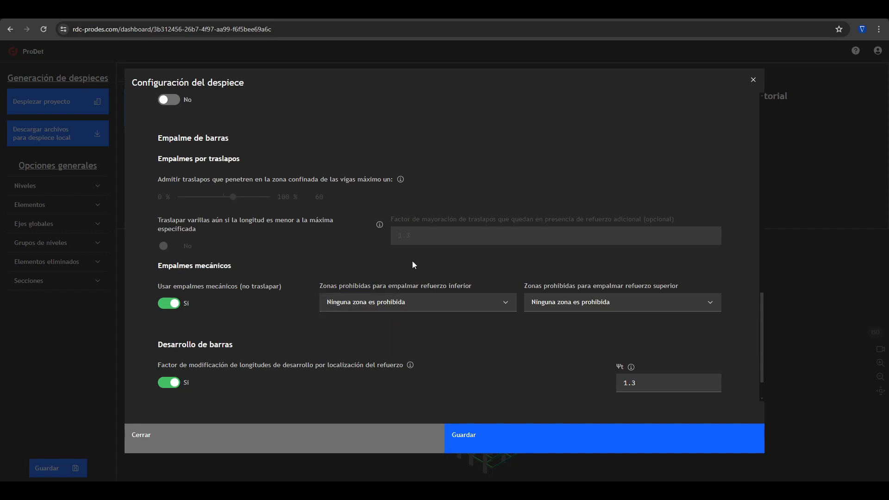
left_click(168, 304)
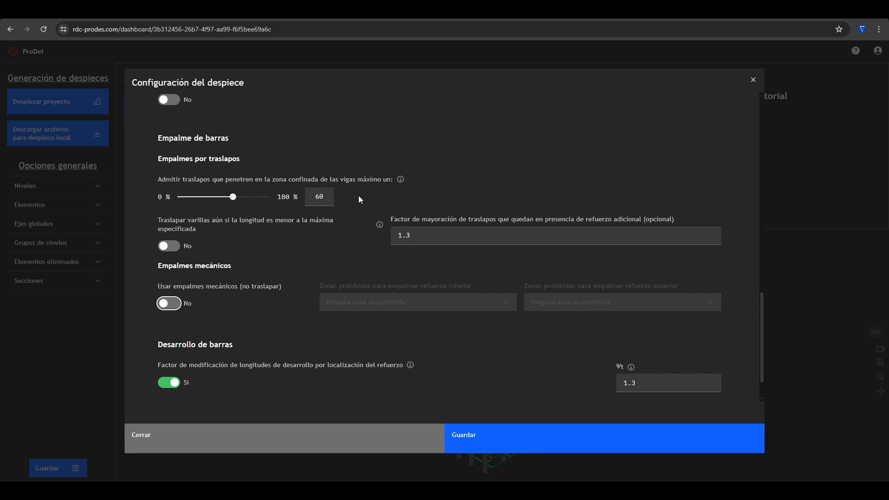
- Examine the lap splice settings: confined-zone penetration, lapping bars shorter than the specified maximum, and the lap increase factor near additional reinforcement
scroll(357, 182, "up", 1)
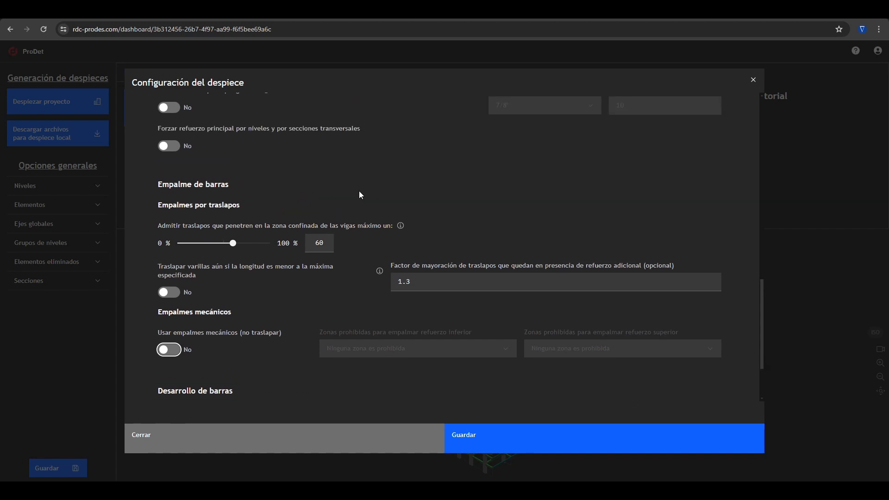
scroll(360, 192, "down", 1)
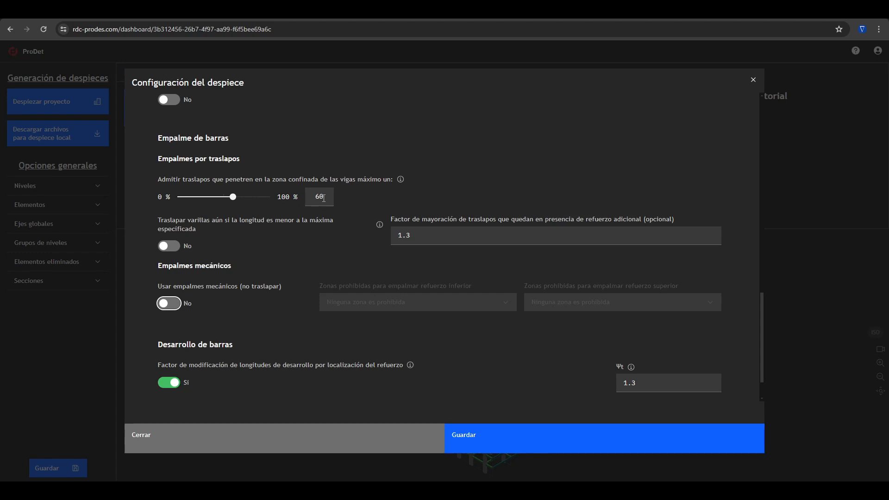
left_click(175, 249)
left_click(175, 250)
left_click(175, 250)
left_click(175, 250)
left_click_drag(212, 224, 241, 231)
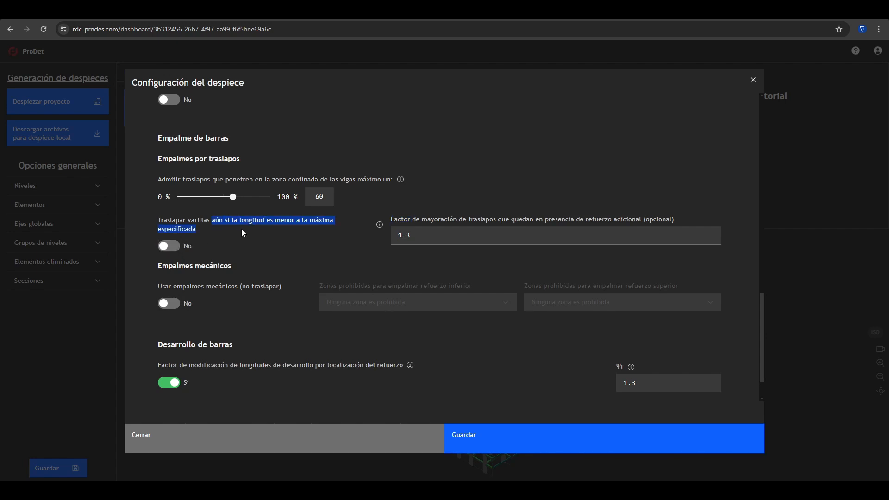
left_click(250, 230)
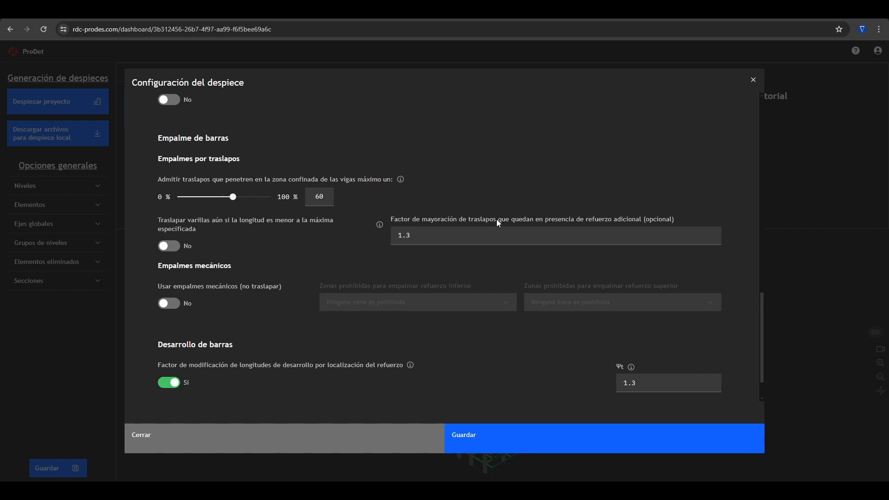
left_click(505, 235)
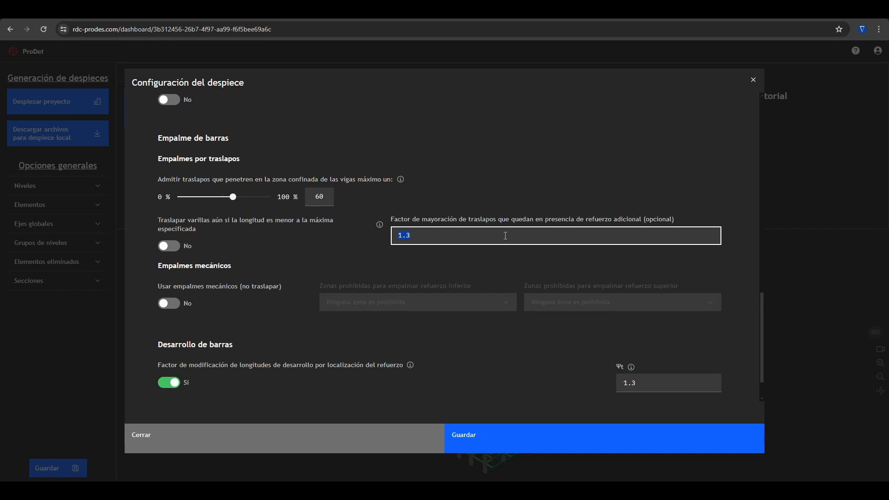
left_click(533, 257)
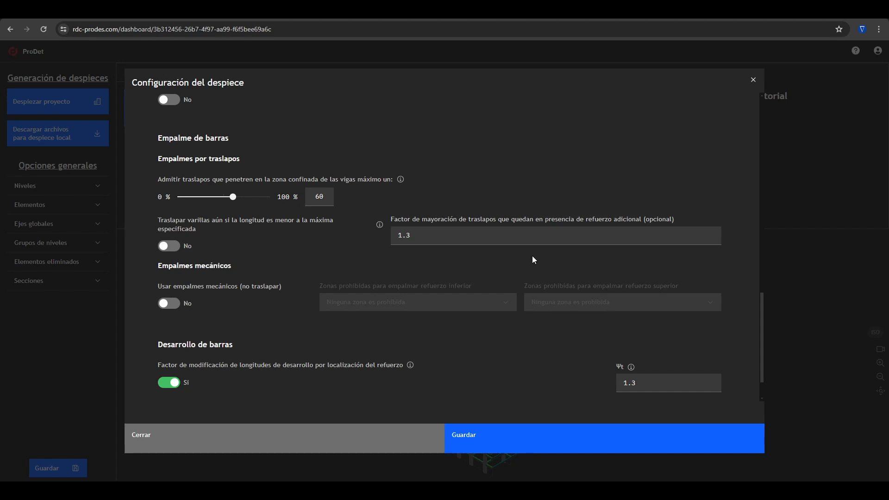
- Try splitting the main reinforcement at supports longer than 4 m and forcing general main reinforcement, then turn both options off
scroll(523, 252, "up", 4)
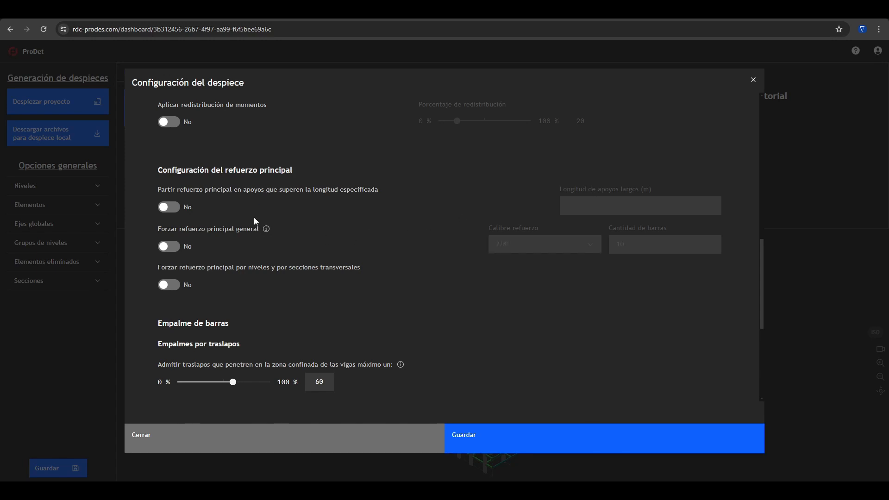
left_click(169, 209)
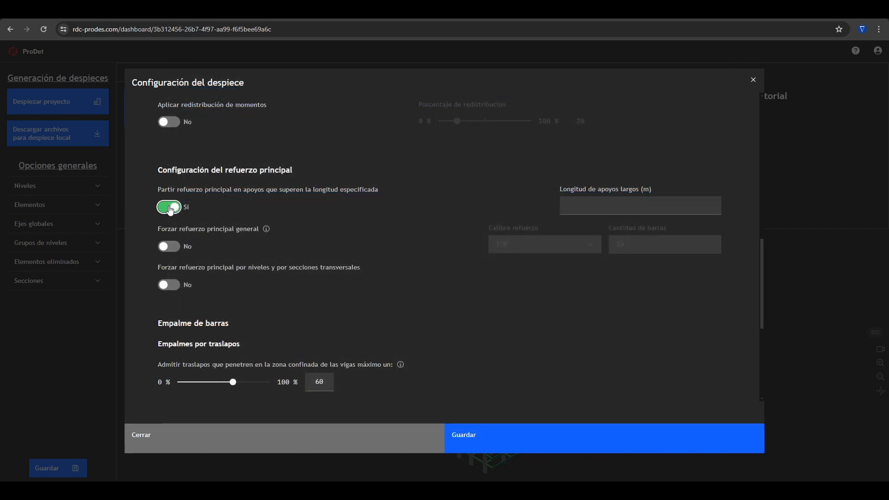
left_click(610, 204)
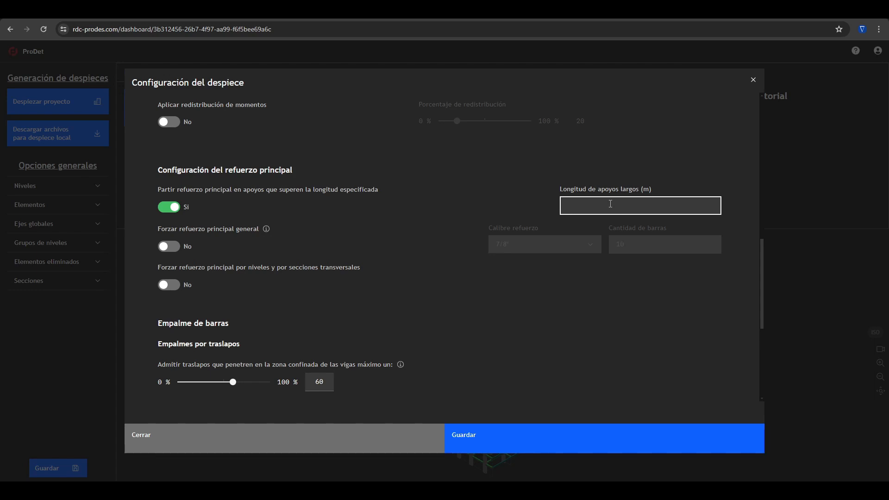
type("4")
left_click(168, 207)
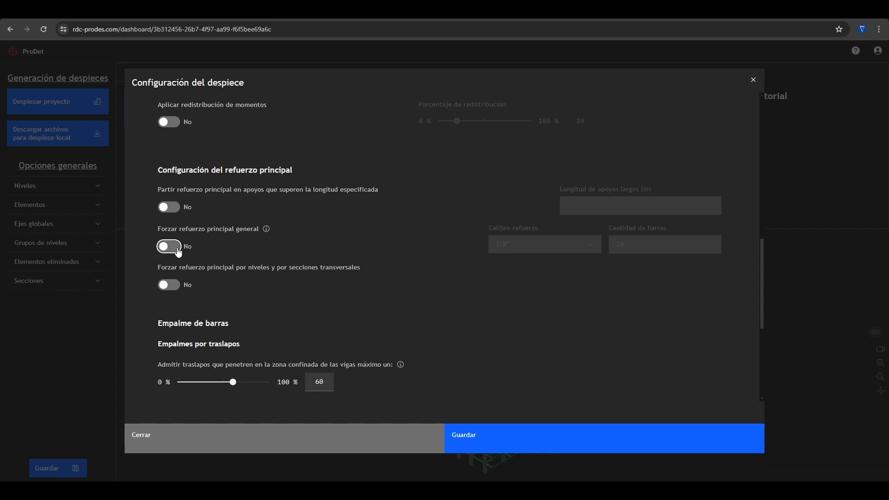
left_click(178, 252)
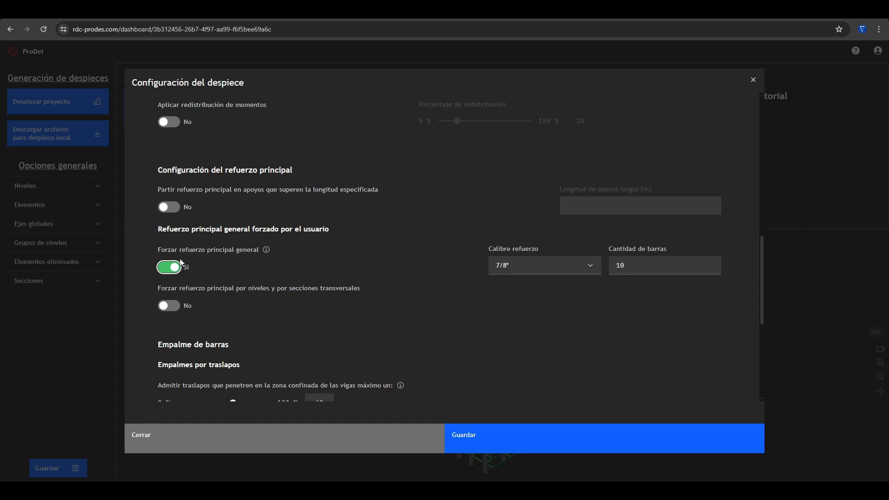
left_click(173, 270)
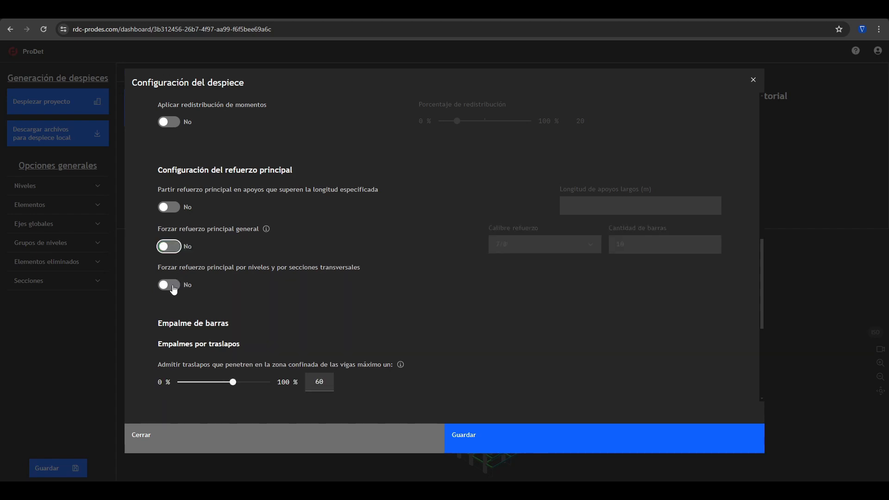
- Force the main reinforcement by levels and cross-sections, enabling Sección 0.4,0.45 with a 7/8" bar size
left_click(173, 288)
scroll(221, 297, "down", 3)
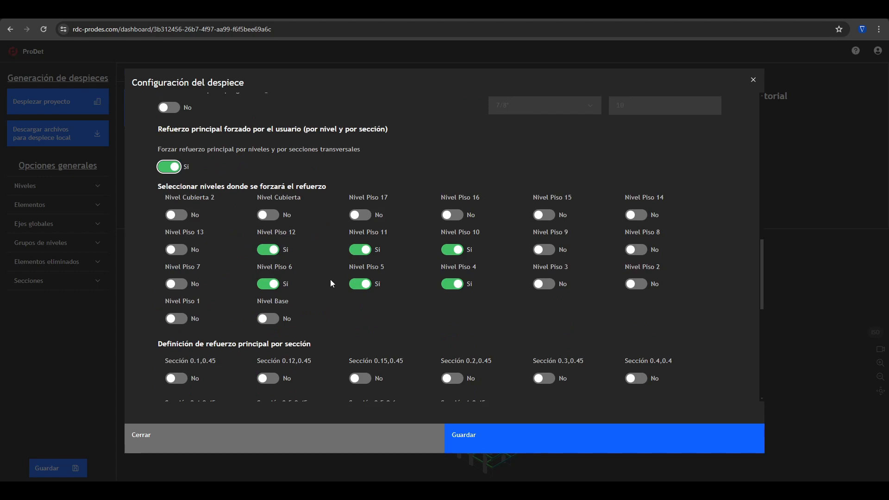
scroll(332, 280, "down", 2)
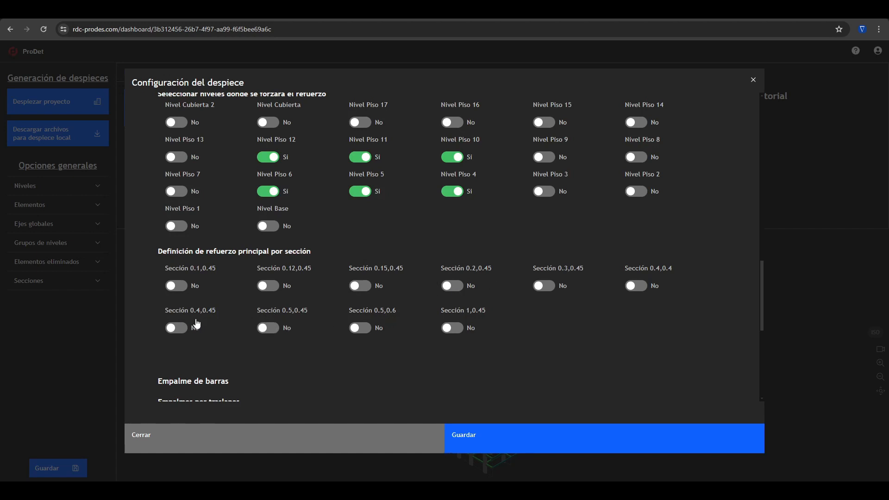
left_click(183, 328)
scroll(196, 343, "down", 1)
scroll(196, 340, "down", 1)
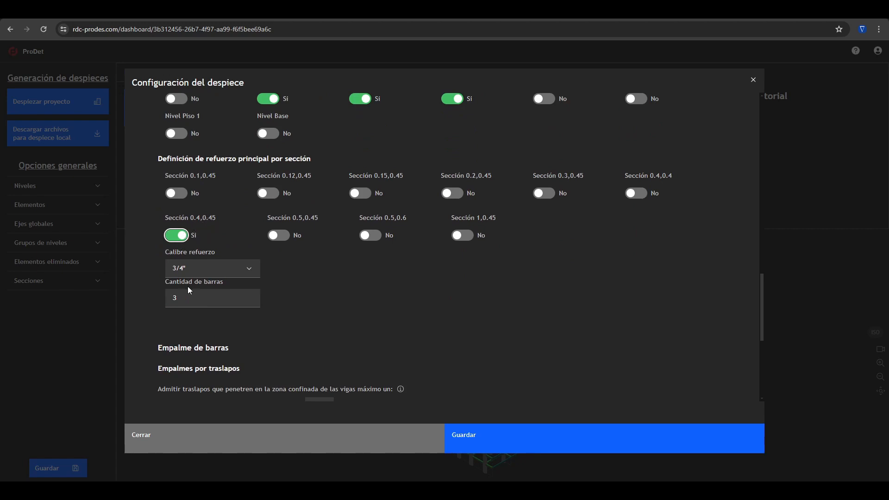
left_click(191, 271)
left_click(186, 323)
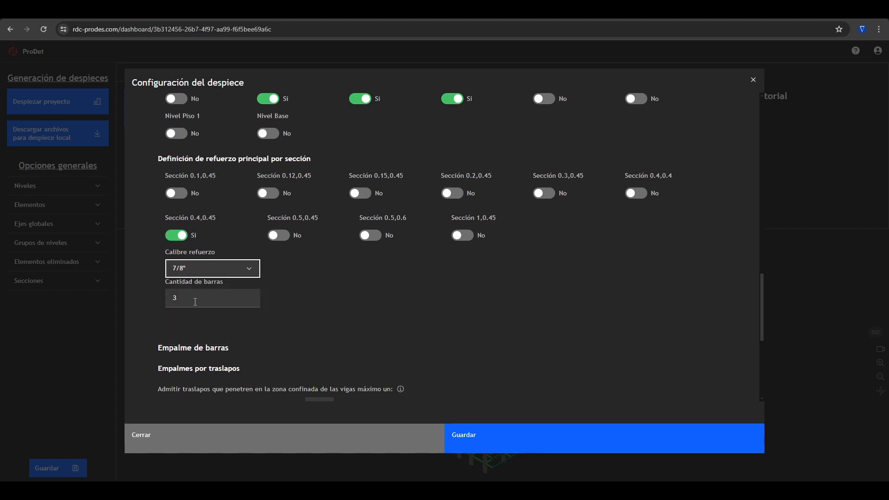
left_click(195, 298)
left_click(323, 290)
- Enable moment redistribution in the advanced beam configuration
scroll(282, 299, "down", 8)
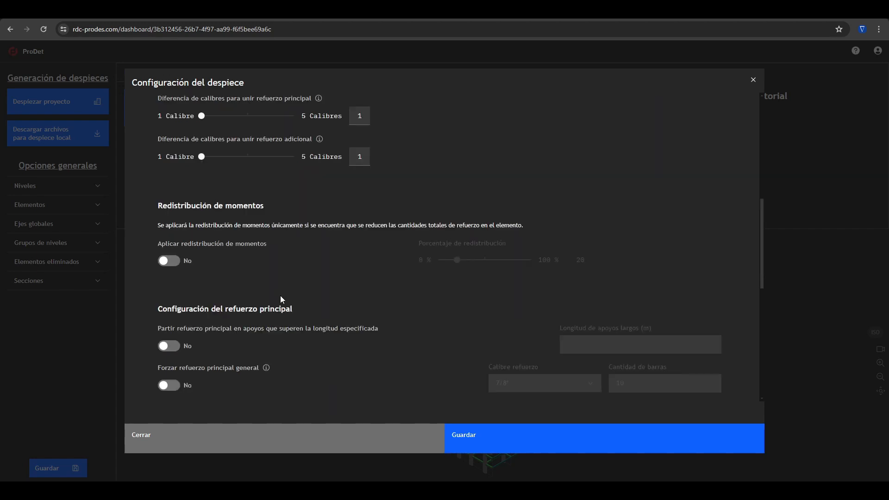
left_click(175, 261)
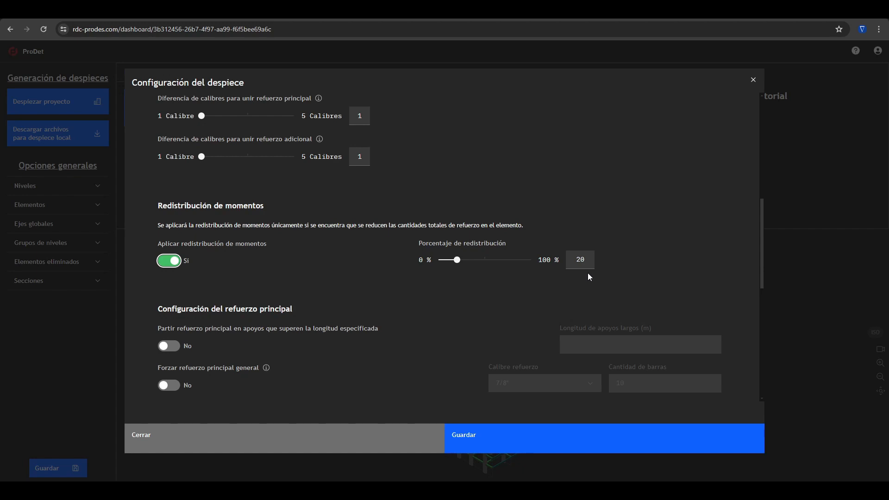
scroll(595, 280, "up", 3)
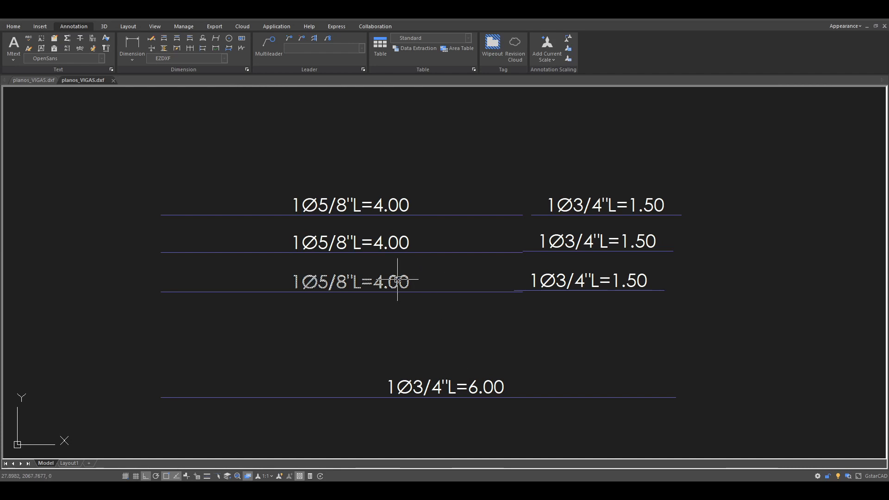
- In the GstarCAD beam drawing, change the third row's bar labels to 1Ø5/8"L=8.00 and 1Ø3/4"L=5.50
double_click(378, 282)
key("BackSpace")
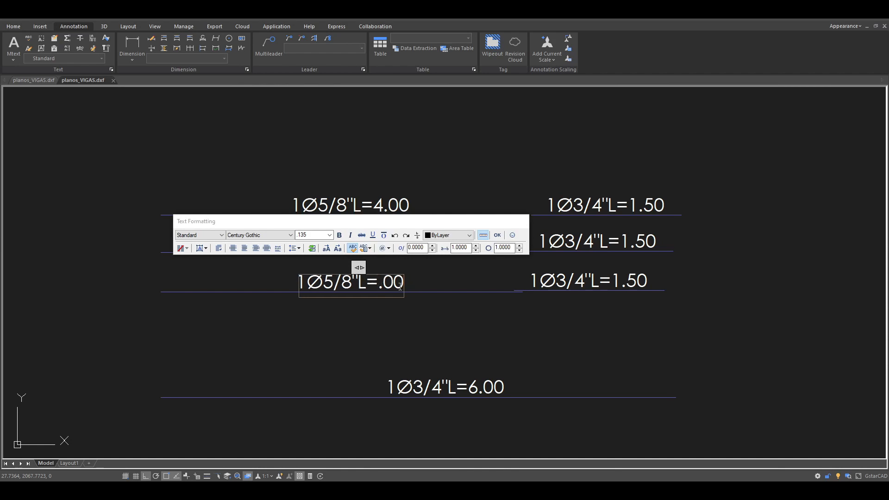
type("8")
left_click(569, 278)
left_click(630, 289)
double_click(631, 287)
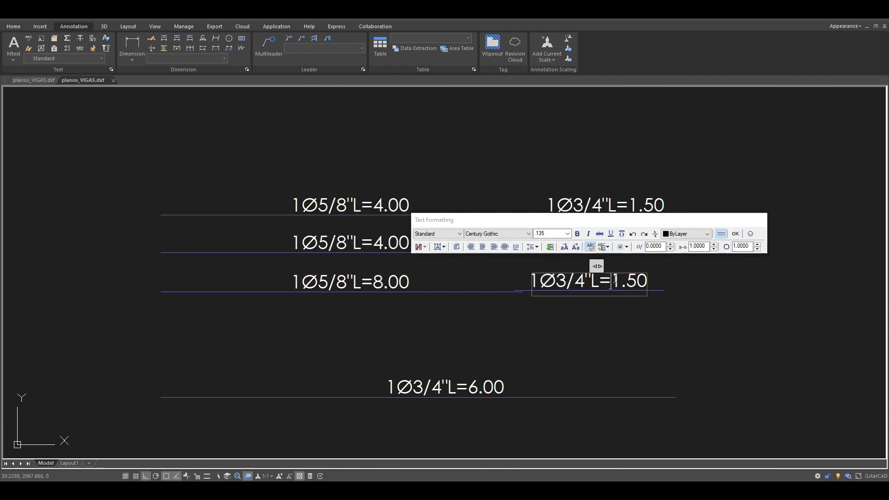
left_click(613, 280)
key("BackSpace")
type("5")
left_click(615, 326)
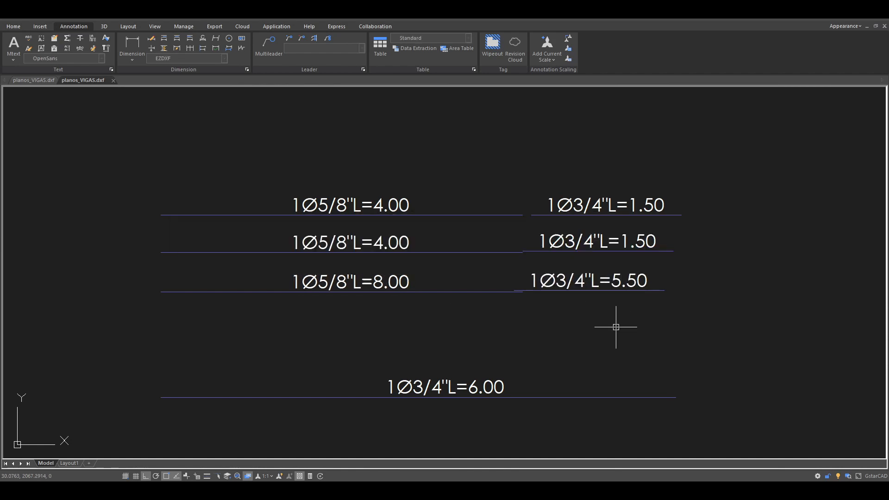
- Change the label of the long single 3/4" bar below the three rows to L=14.00
double_click(484, 387)
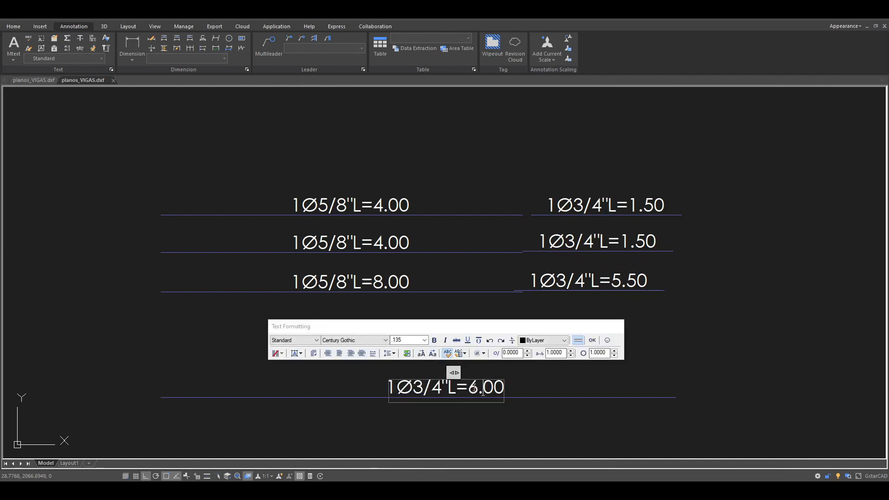
left_click_drag(467, 390, 508, 391)
type("14")
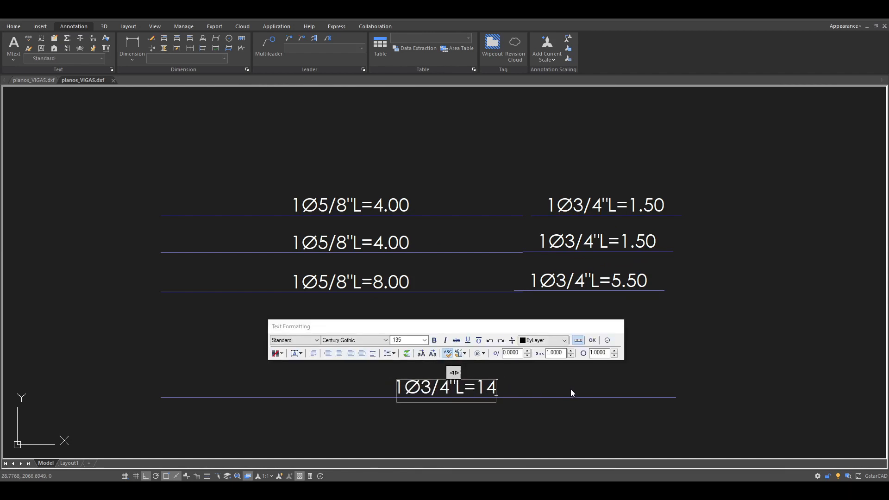
type(".00")
left_click(578, 387)
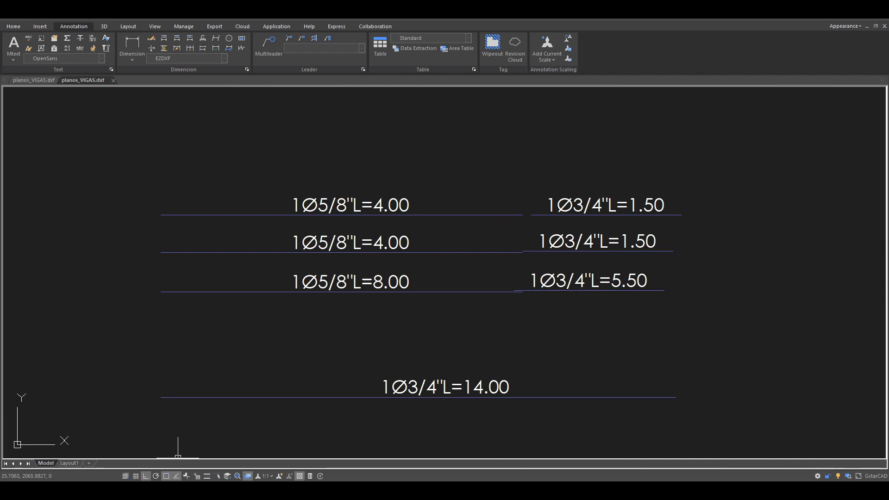
- Switch to the ProDet detailing configuration and set both the minimum and maximum beam bar size to 3/4"
mouse_move(126, 491)
left_click(154, 466)
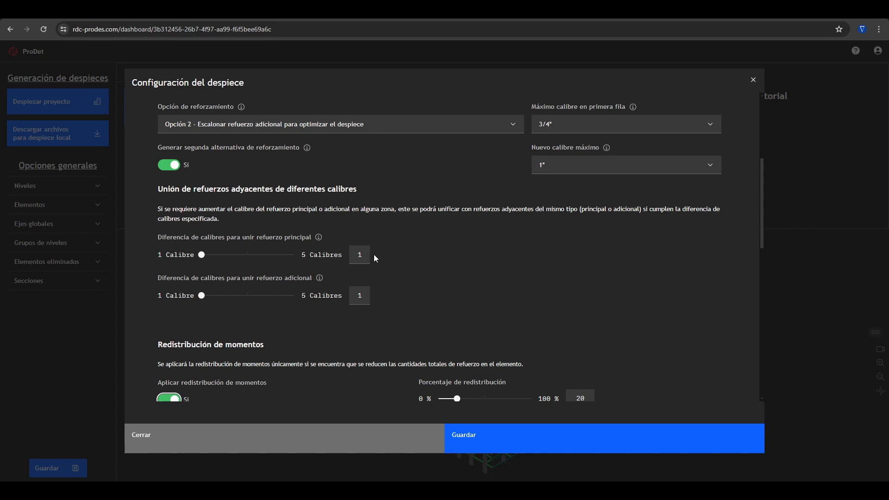
scroll(236, 227, "up", 2)
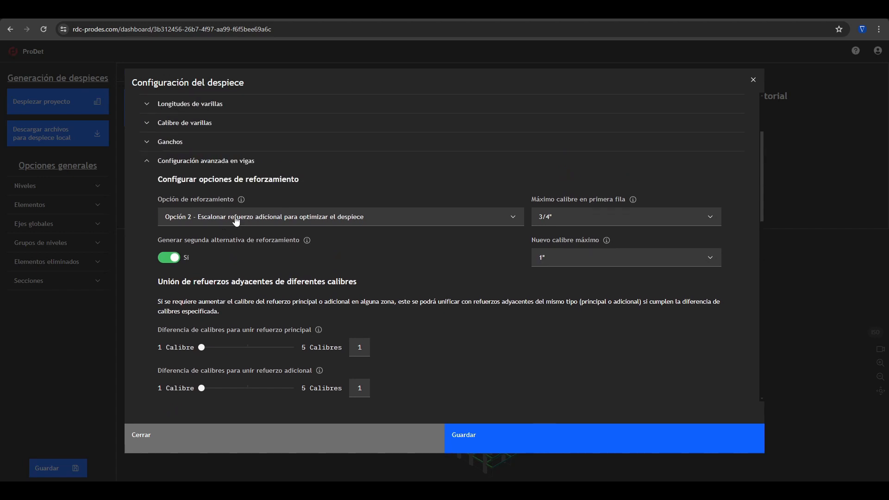
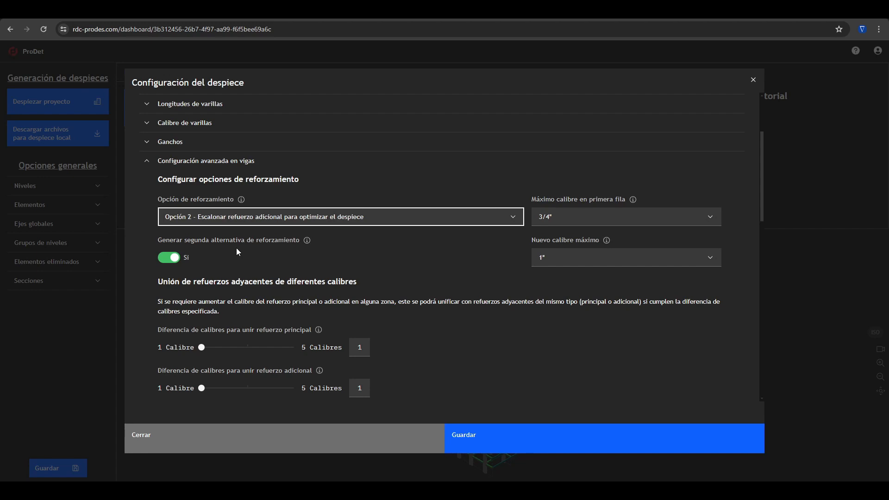
left_click(167, 130)
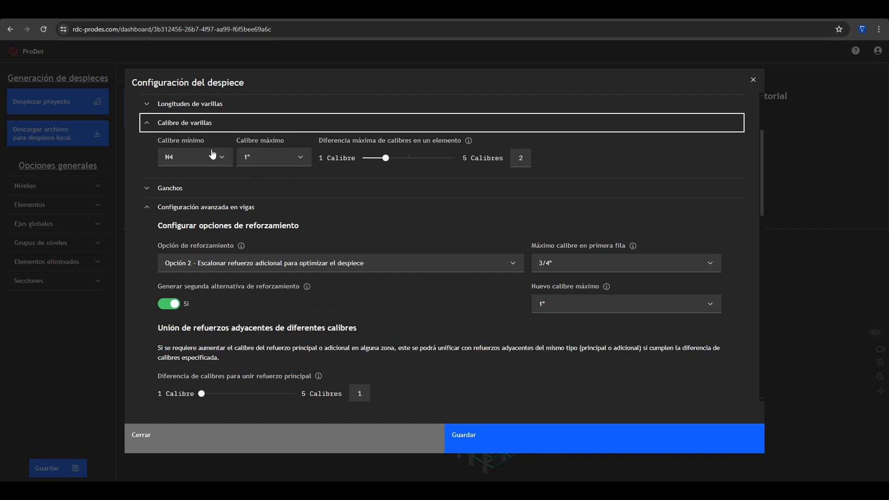
left_click(214, 156)
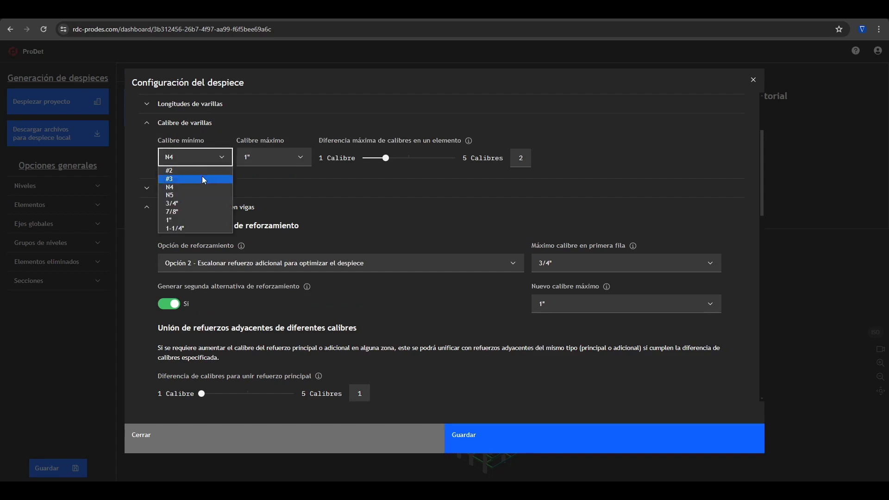
left_click(194, 207)
left_click(245, 163)
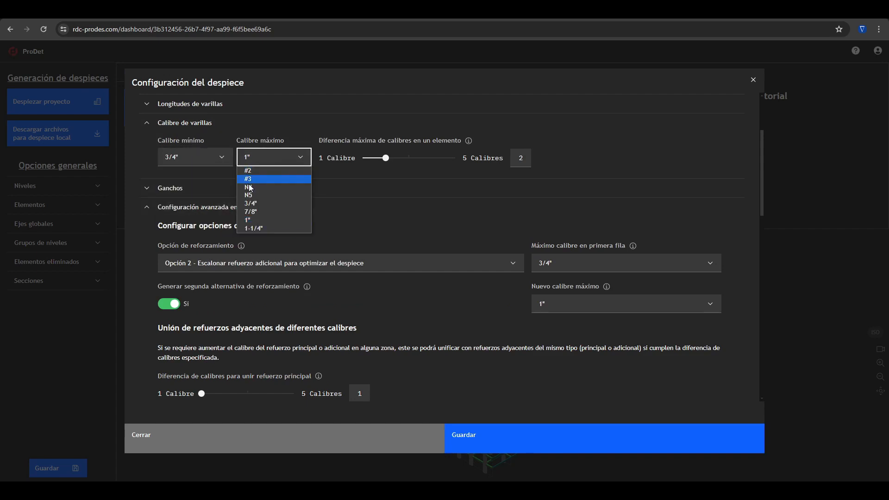
left_click(251, 204)
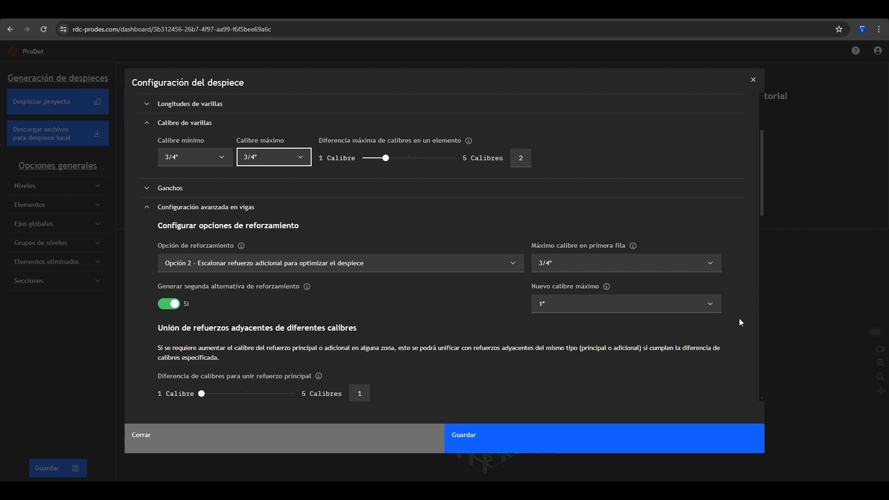
- Turn off the second reinforcement alternative for beams and collapse the bar-size and advanced beam configuration sections
left_click(556, 309)
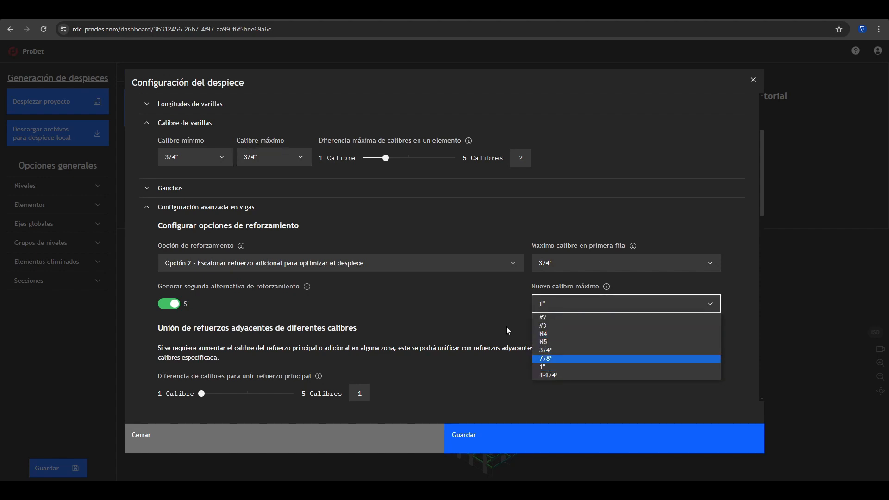
left_click(496, 301)
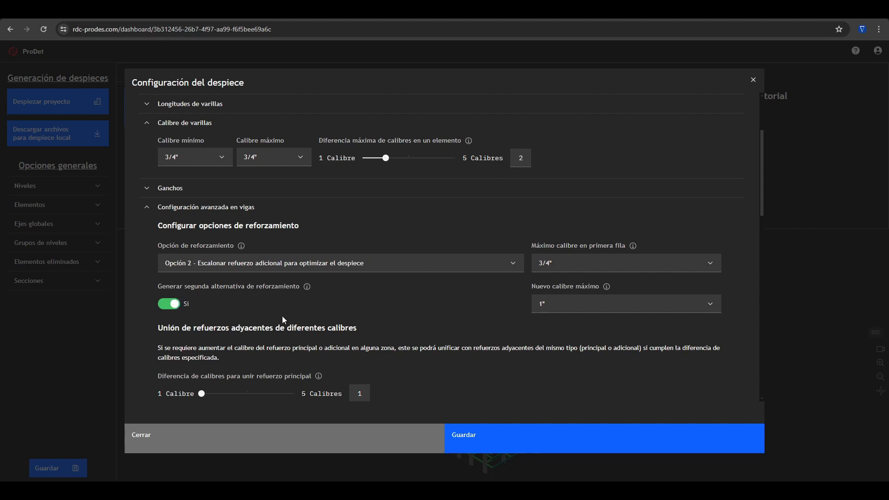
left_click(185, 308)
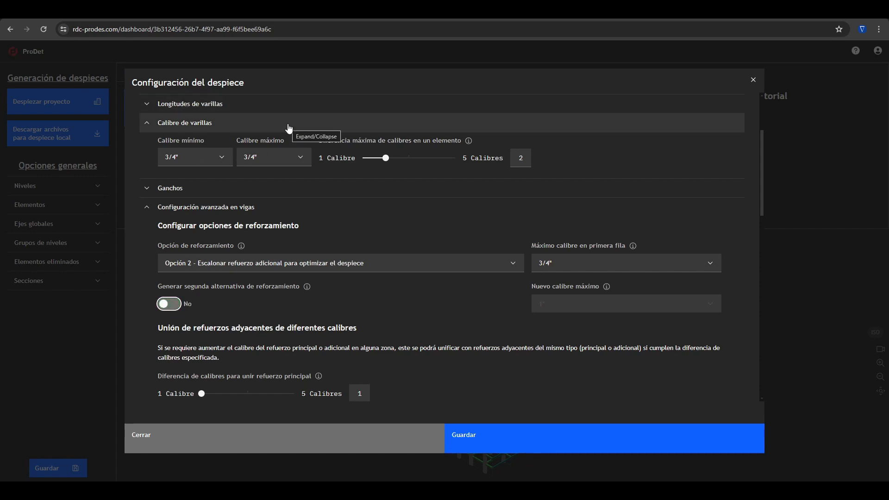
left_click(251, 208)
left_click(245, 240)
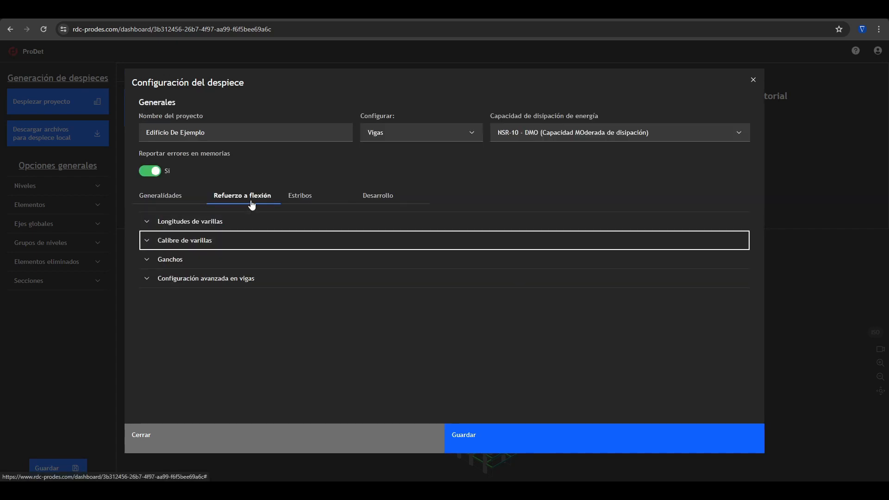
- Review the beam stirrup limits for transverse reinforcement, including minimum legs, minimum spacing and stirrup bar sizes
left_click(297, 198)
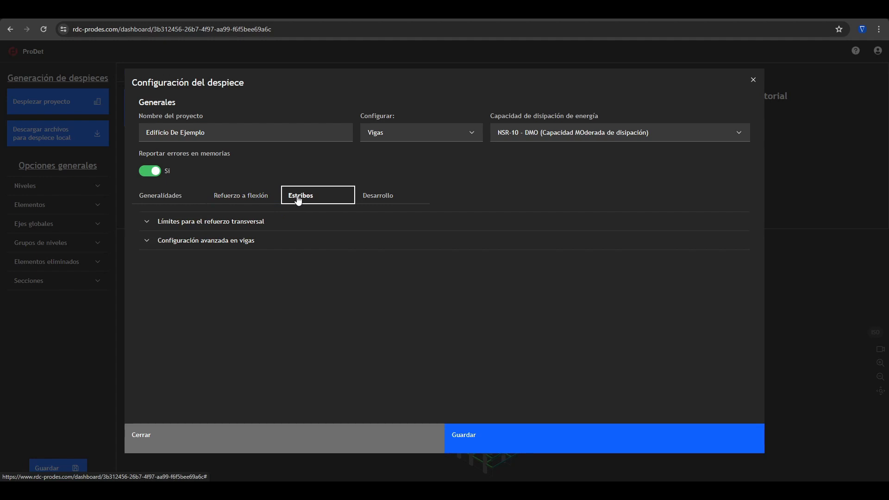
left_click(273, 228)
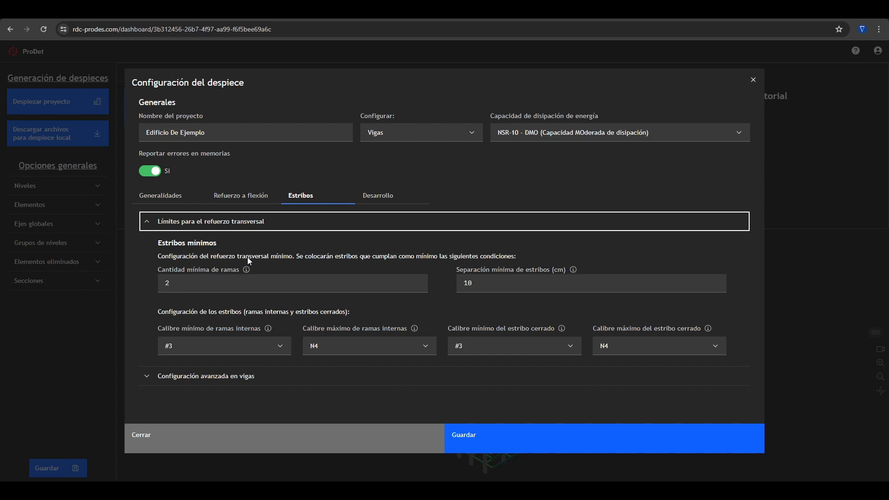
double_click(485, 285)
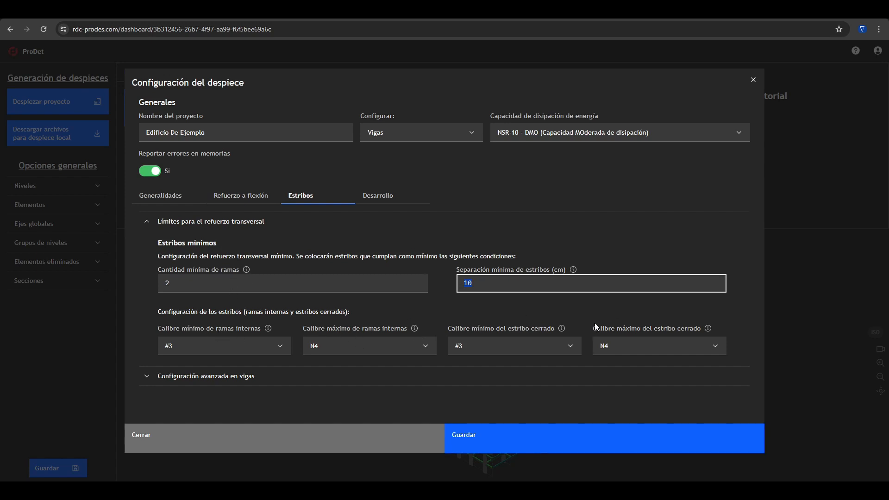
left_click(160, 231)
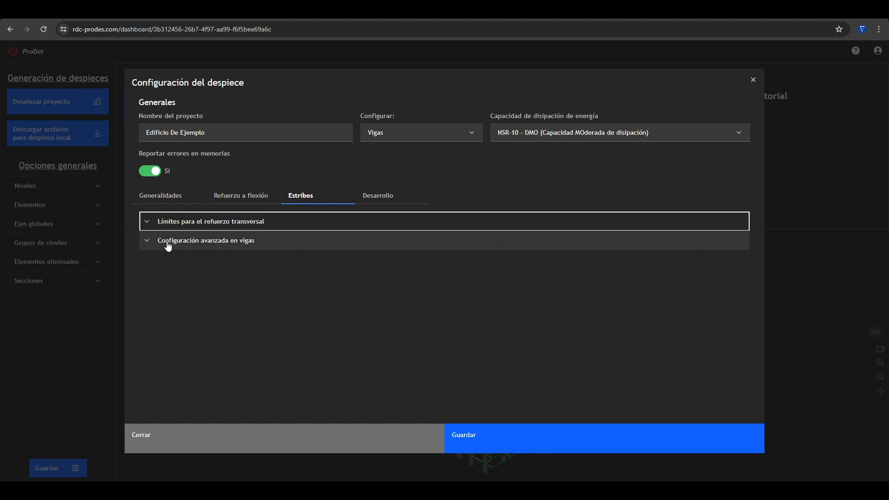
- Try the minimum stirrups option in the advanced beam stirrup configuration and switch it back off
left_click(169, 243)
scroll(249, 296, "down", 3)
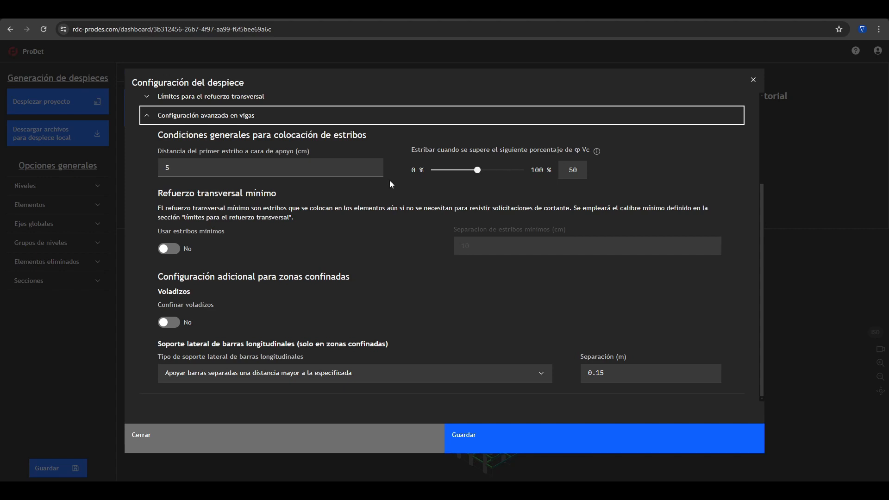
left_click(175, 249)
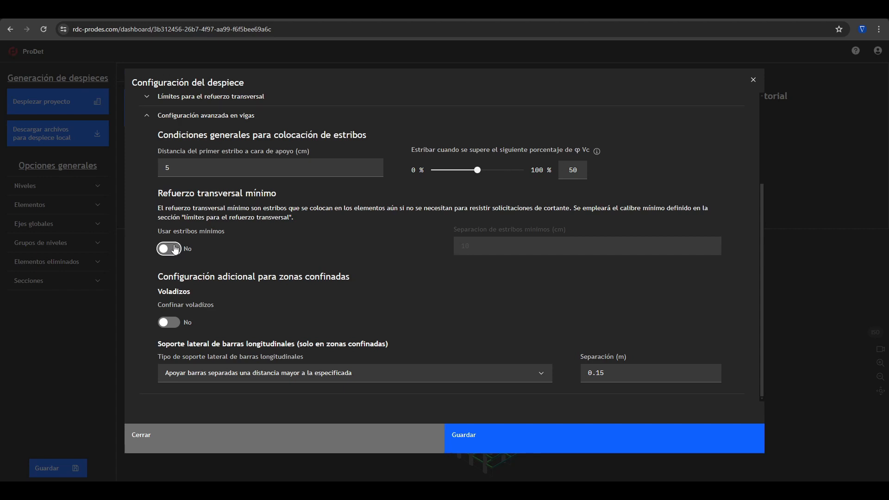
left_click(175, 250)
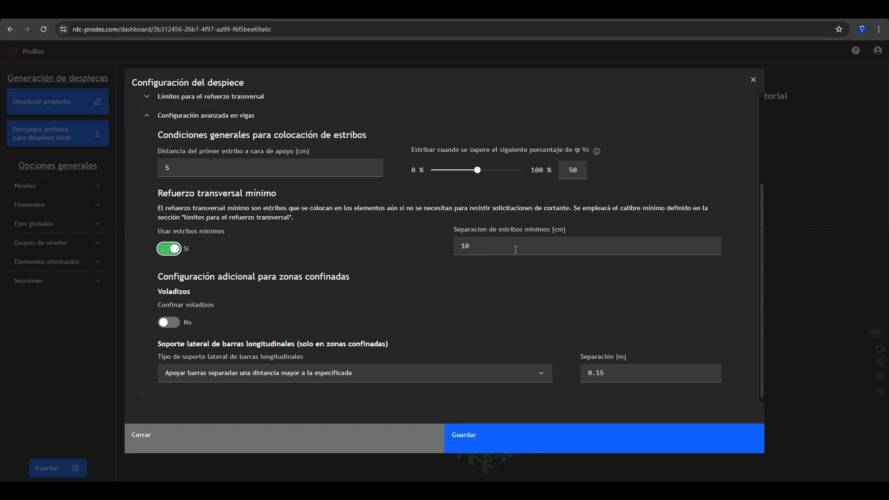
left_click(175, 249)
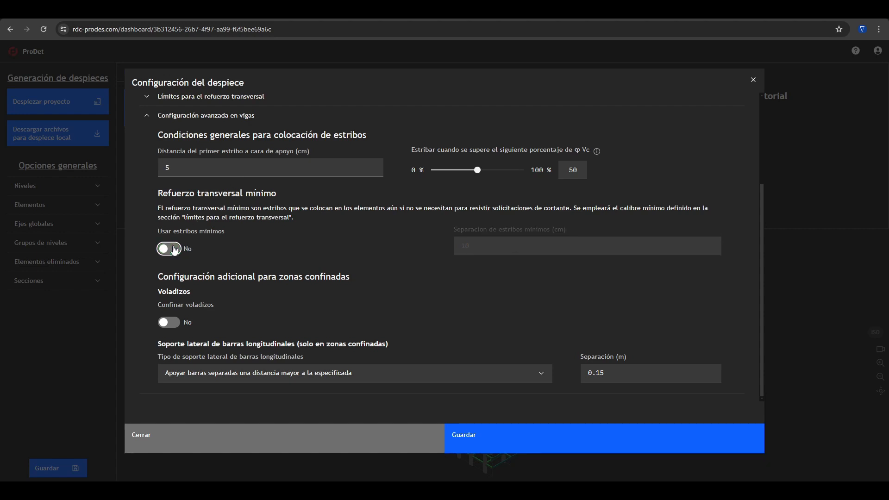
- Try the cantilever confinement option for confined zones and switch it back off
left_click(170, 324)
left_click(170, 323)
left_click(169, 323)
left_click(170, 323)
- Try the corner-and-alternate-bars and no-additional-support lateral support types, and restore support for bars spaced farther apart than the specified distance
left_click(454, 380)
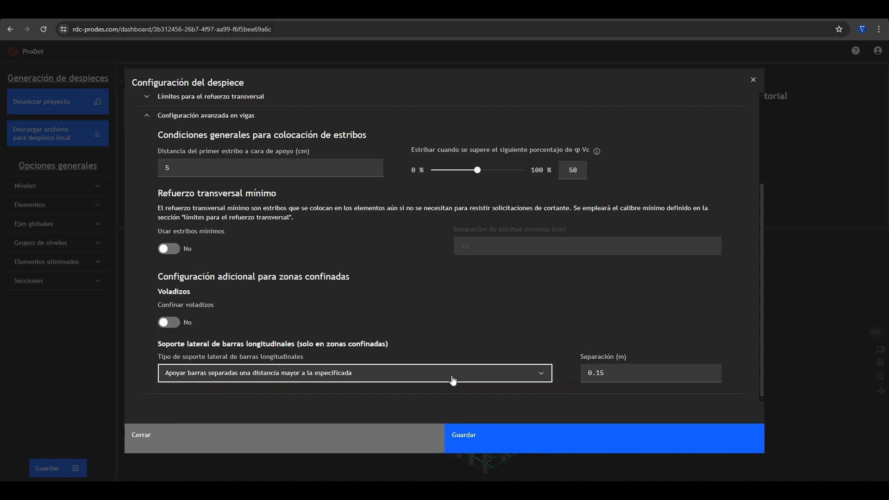
left_click(454, 381)
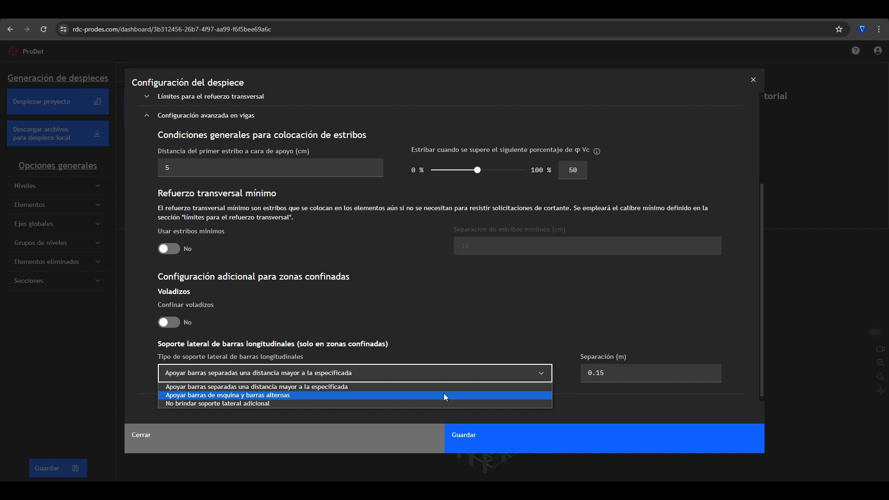
left_click(440, 387)
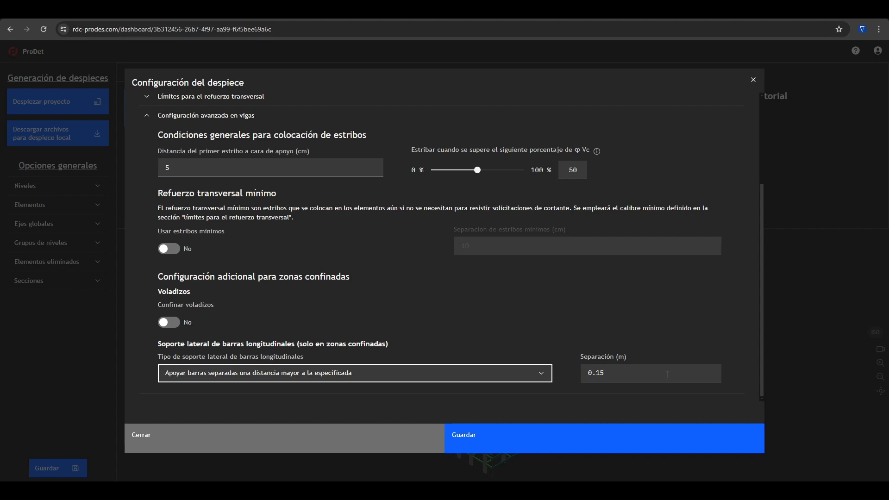
left_click(550, 370)
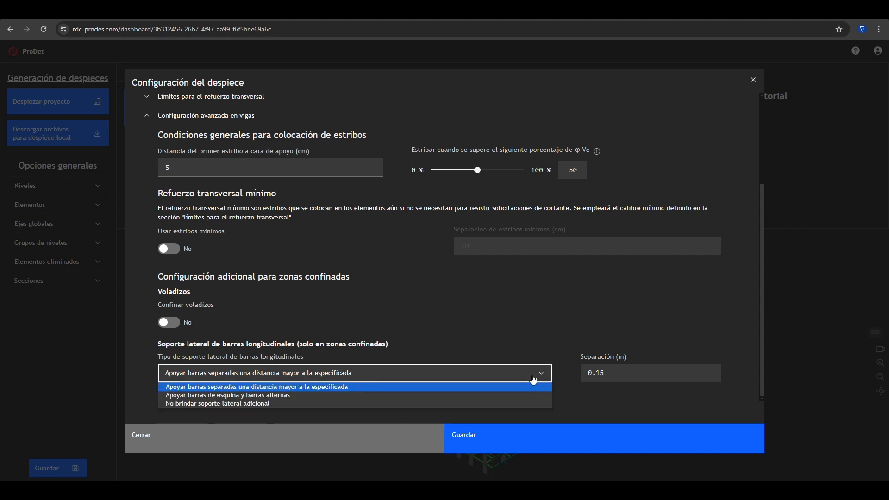
left_click(330, 396)
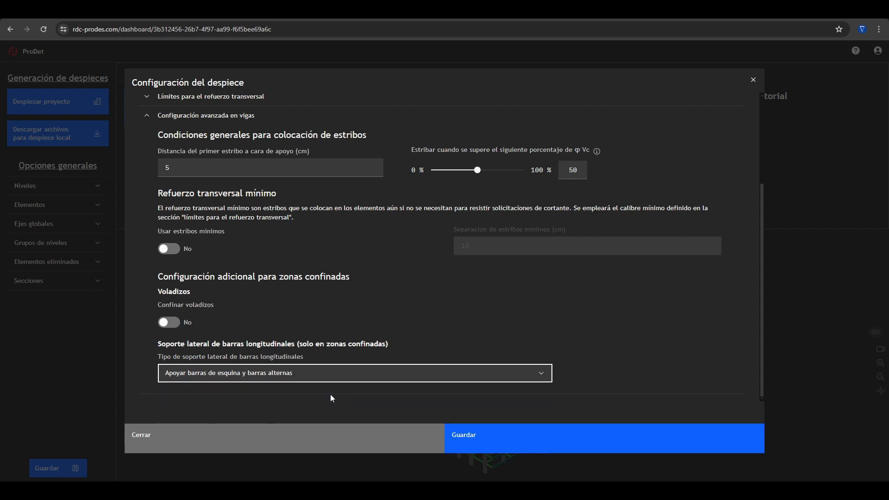
left_click(357, 373)
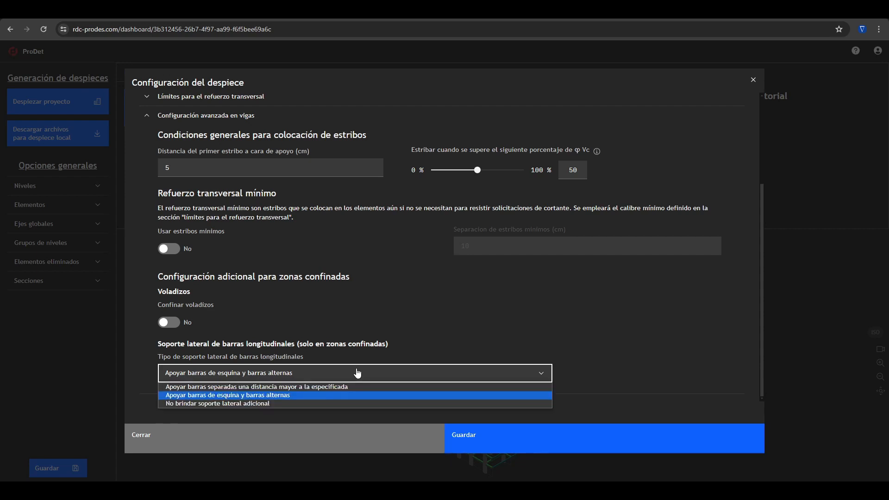
left_click(282, 403)
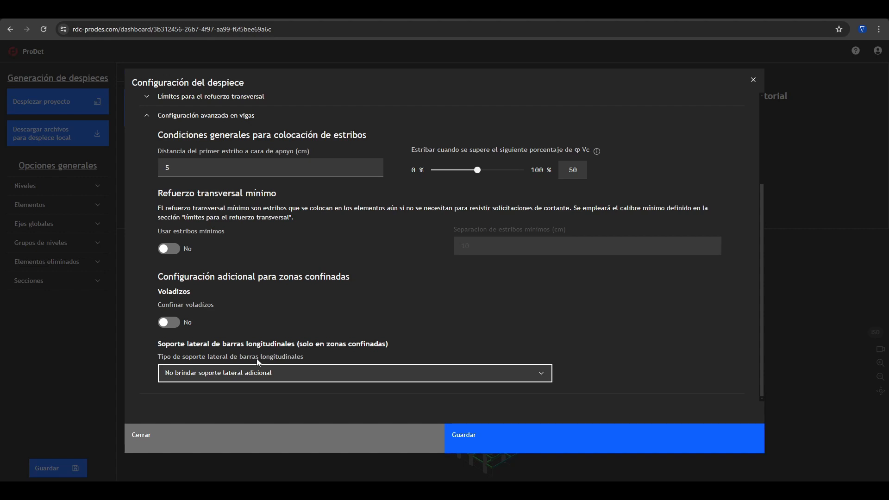
left_click(263, 382)
left_click(276, 386)
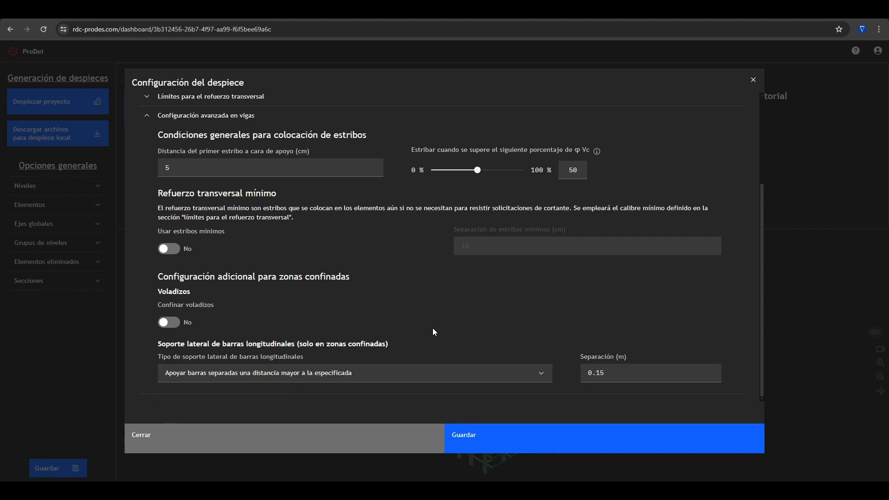
scroll(434, 331, "up", 3)
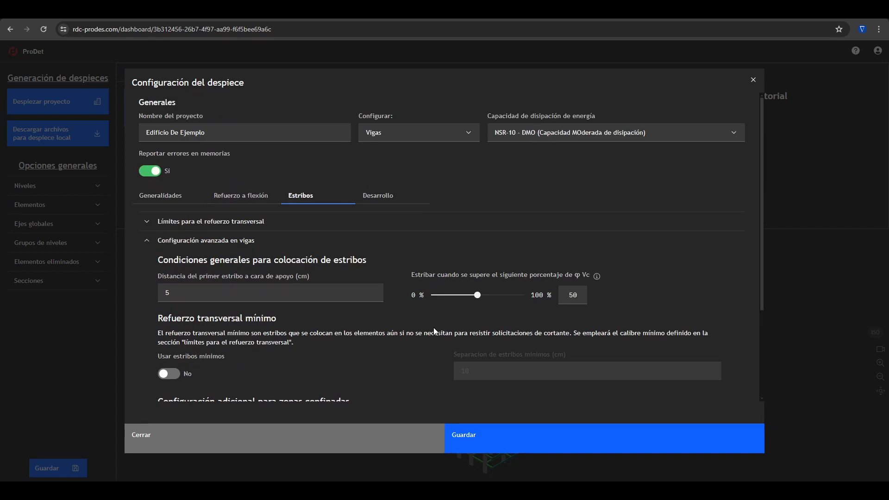